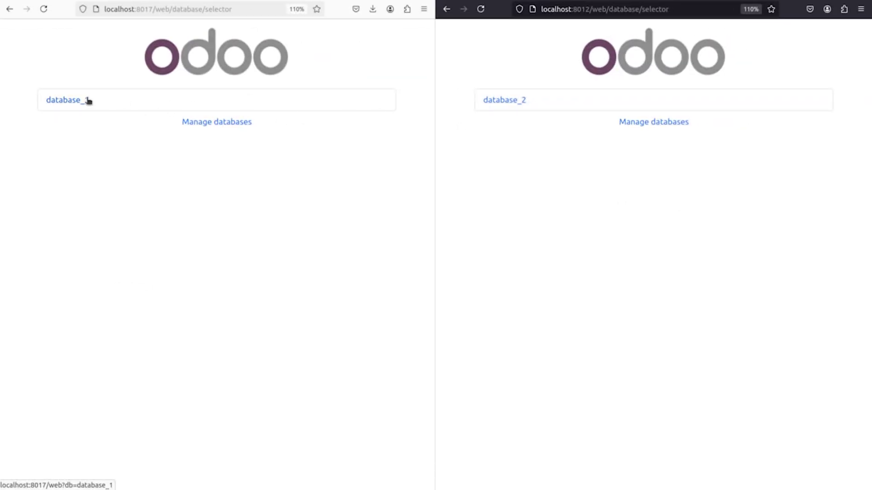
Open database_1 and database_2 side by side and switch database_1 to the Contacts app
{"action": "left_click", "coordinate": [88, 100]}
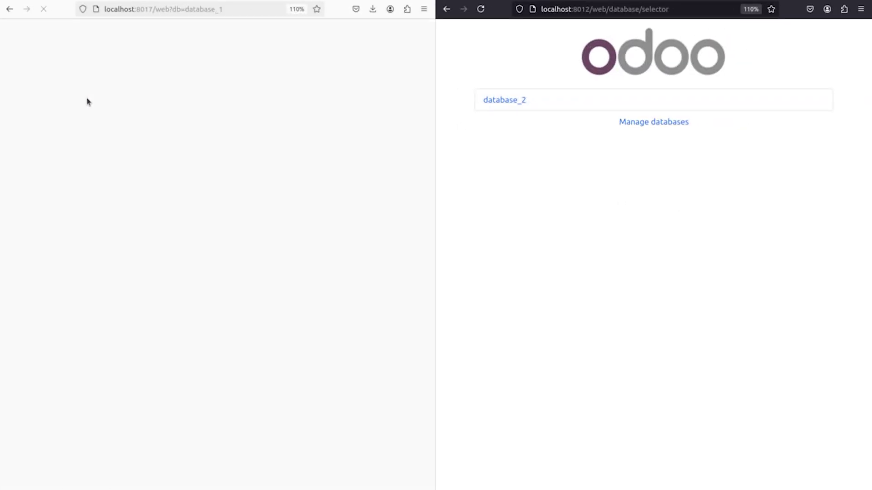
{"action": "left_click", "coordinate": [502, 103]}
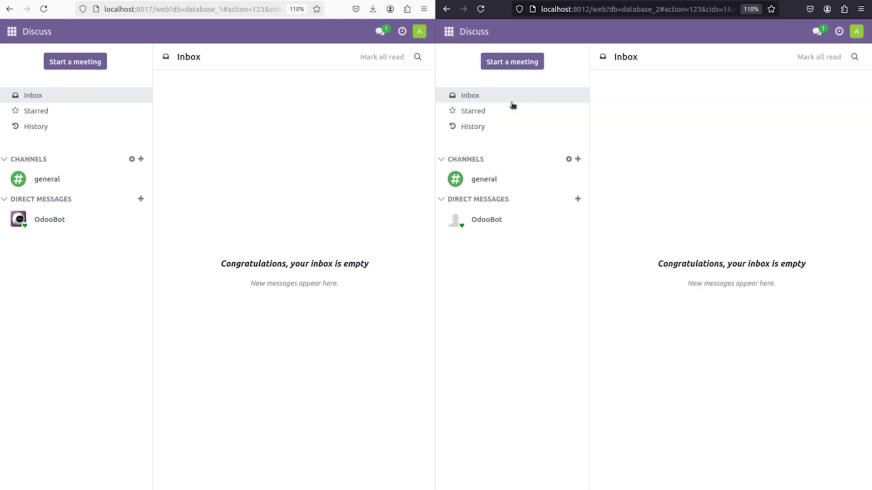
{"action": "left_click", "coordinate": [16, 32]}
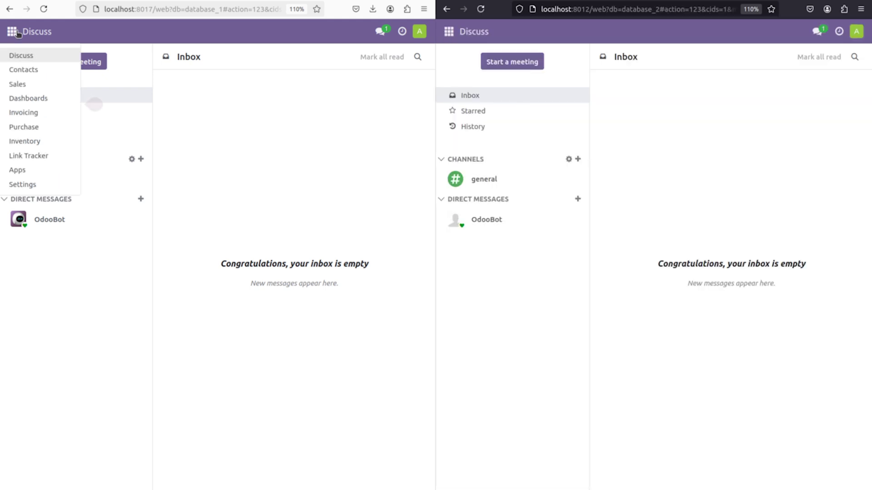
{"action": "left_click", "coordinate": [38, 69]}
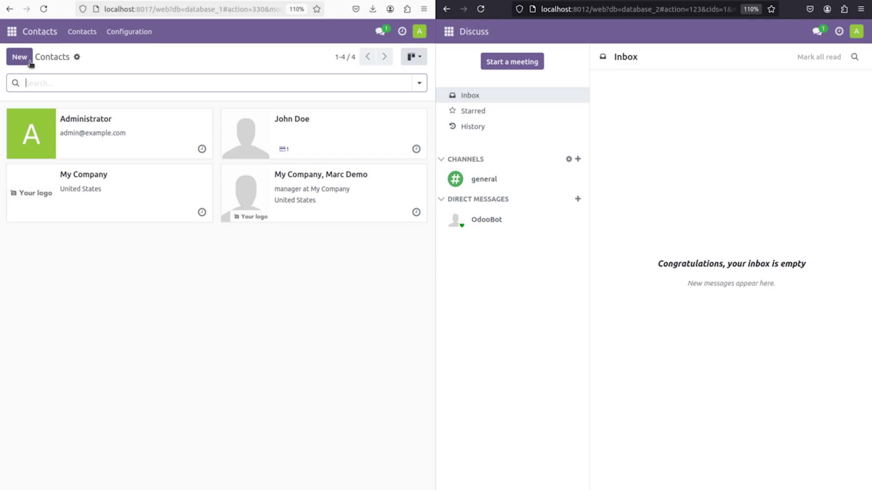
Create and save a new individual contact in database_1
{"action": "left_click", "coordinate": [30, 64]}
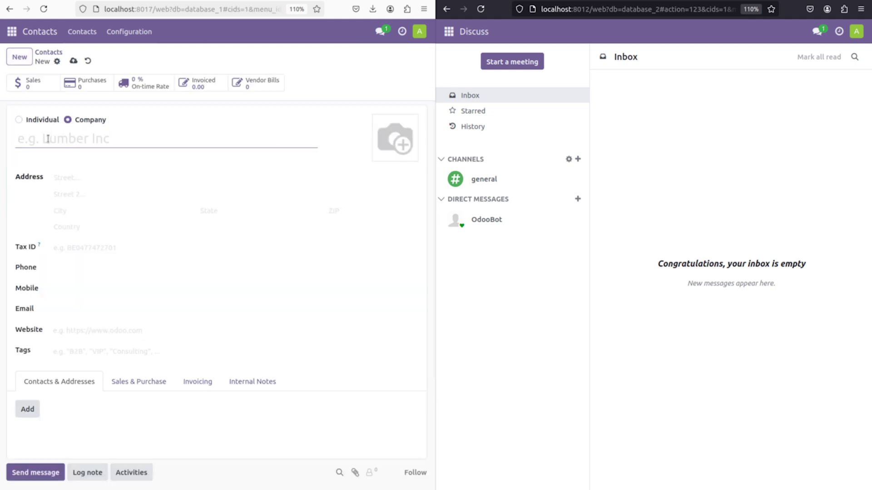
{"action": "type", "text": "Davide becam"}
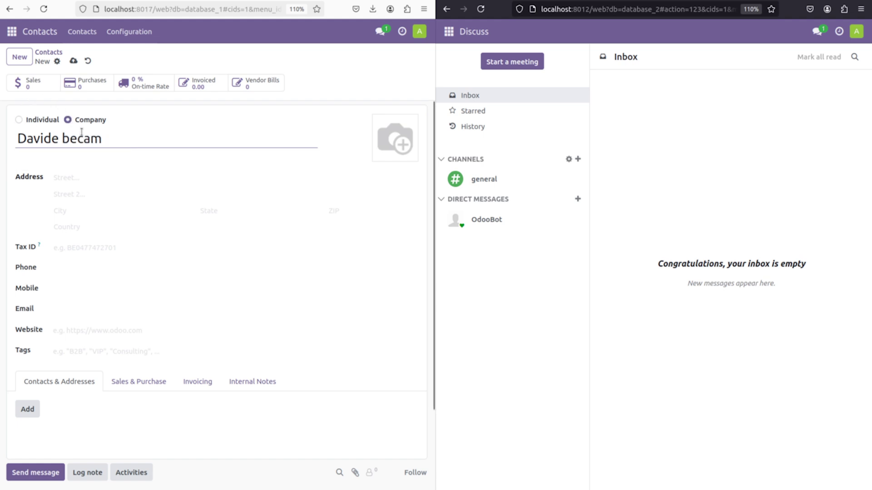
{"action": "left_click", "coordinate": [46, 120]}
{"action": "left_click", "coordinate": [104, 61]}
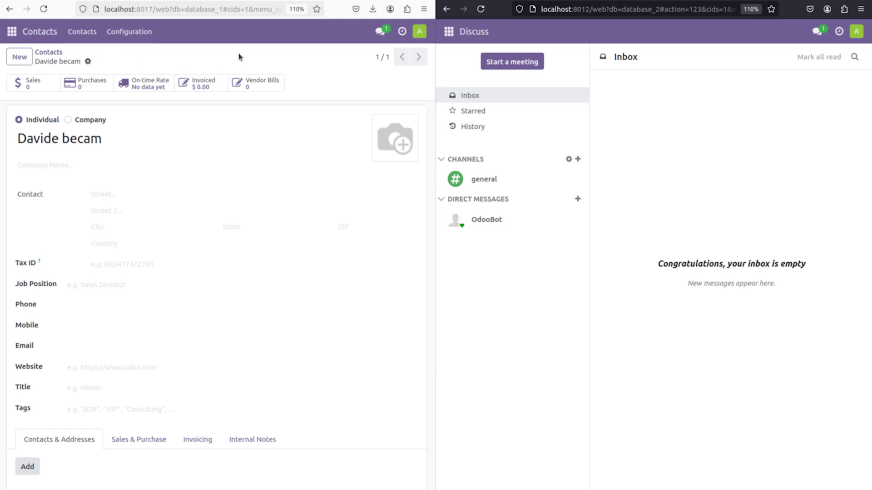
In database_2, open the replicated contact and link it to My Company
{"action": "left_click", "coordinate": [449, 31]}
{"action": "left_click_drag", "start_coordinate": [467, 84], "coordinate": [467, 72]}
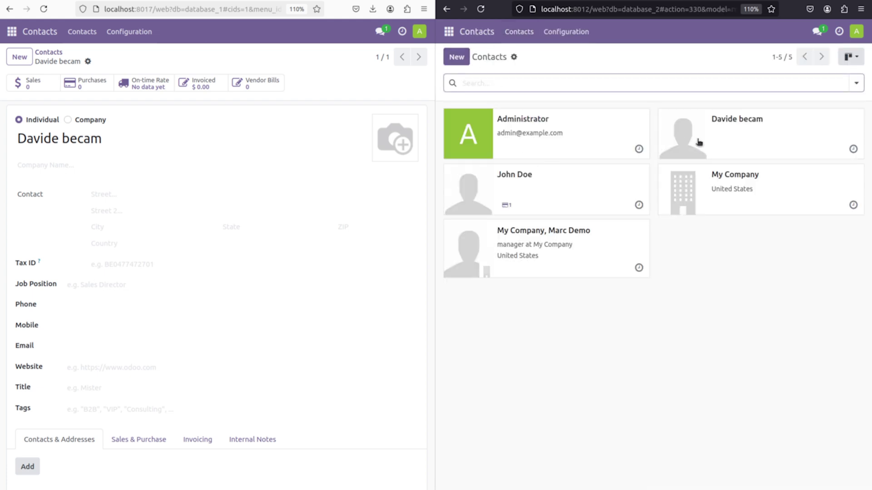
{"action": "left_click", "coordinate": [725, 143]}
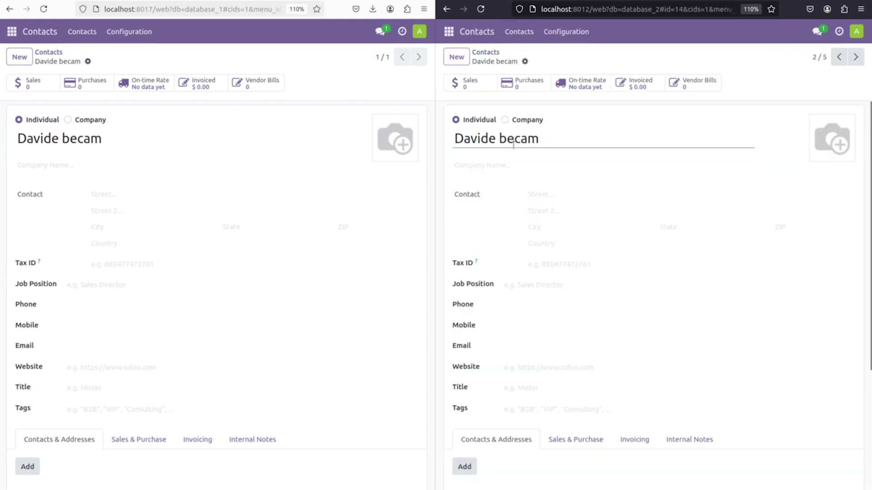
{"action": "left_click", "coordinate": [516, 164]}
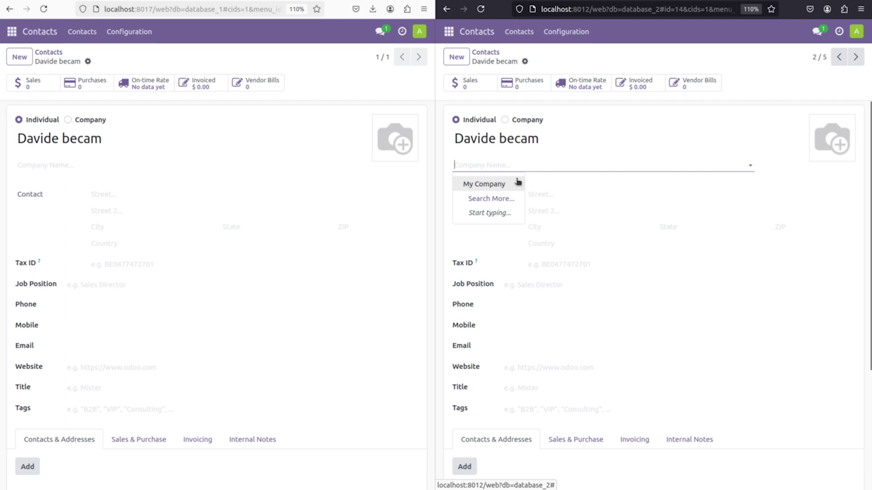
{"action": "left_click", "coordinate": [517, 183]}
Set job position Sales Director and title Mister, save, and reload database_1 to confirm
{"action": "left_click", "coordinate": [534, 248]}
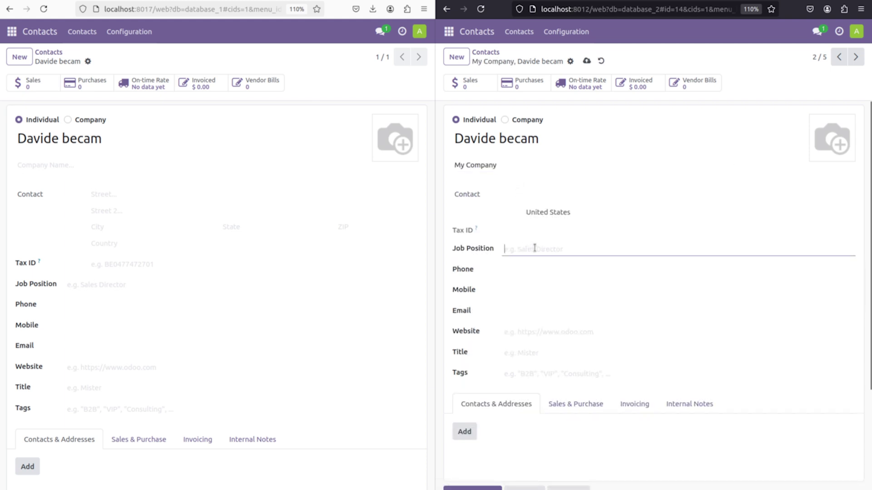
{"action": "type", "text": "Ssa"}
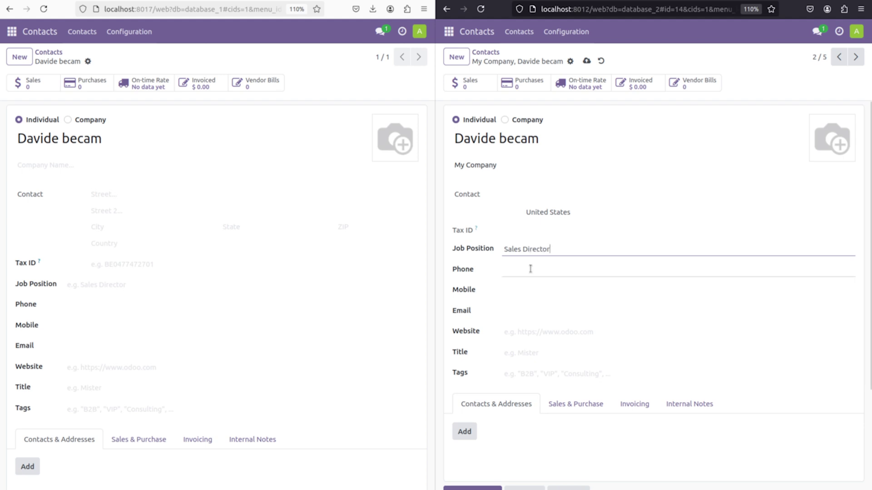
{"action": "left_click", "coordinate": [519, 353]}
{"action": "left_click", "coordinate": [531, 415]}
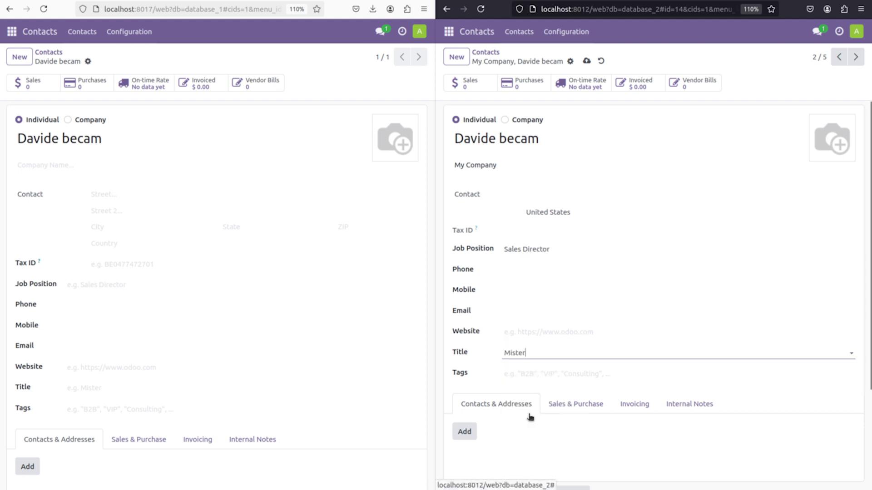
{"action": "left_click", "coordinate": [586, 61]}
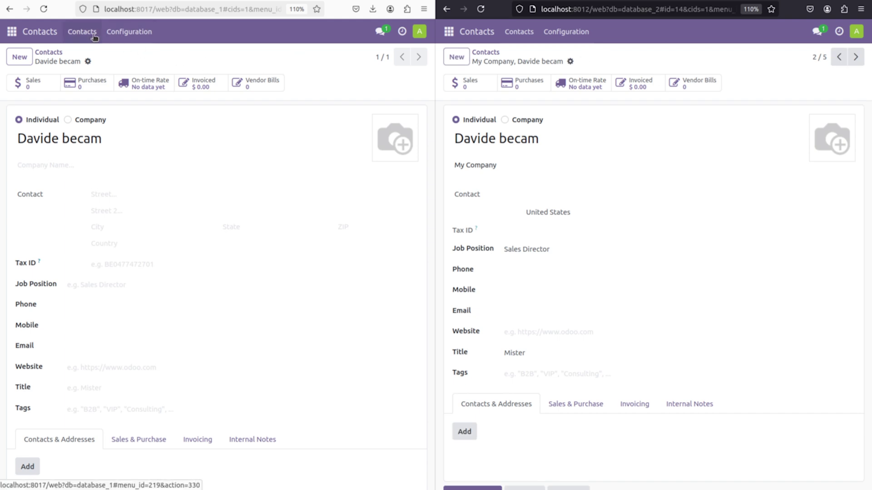
{"action": "left_click", "coordinate": [44, 9]}
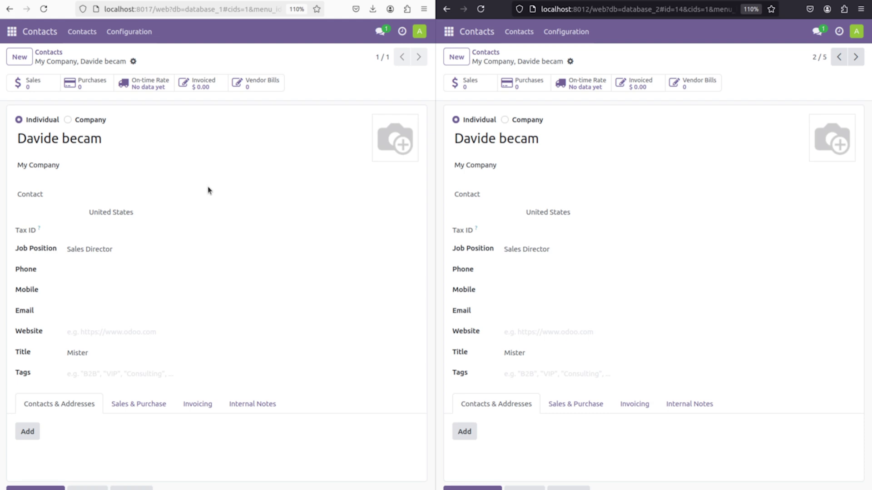
Return both windows to their contacts lists and switch database_1 to the Sales app
{"action": "left_click", "coordinate": [49, 52]}
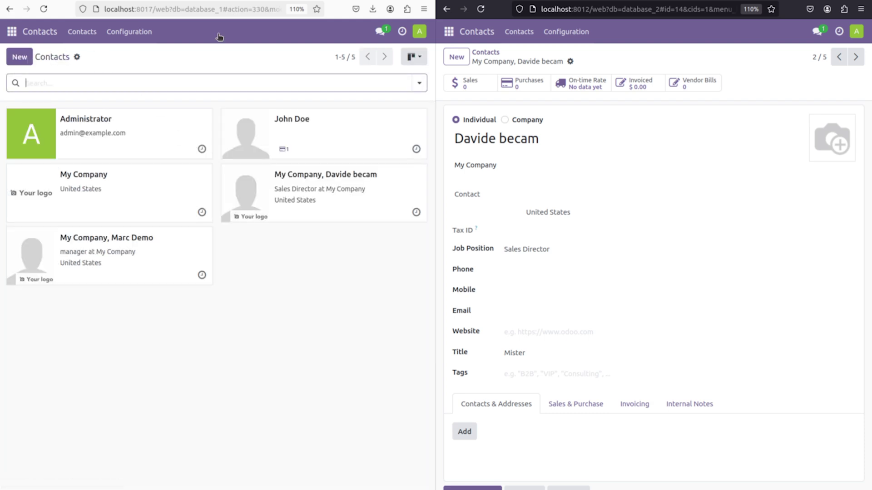
{"action": "left_click", "coordinate": [484, 53]}
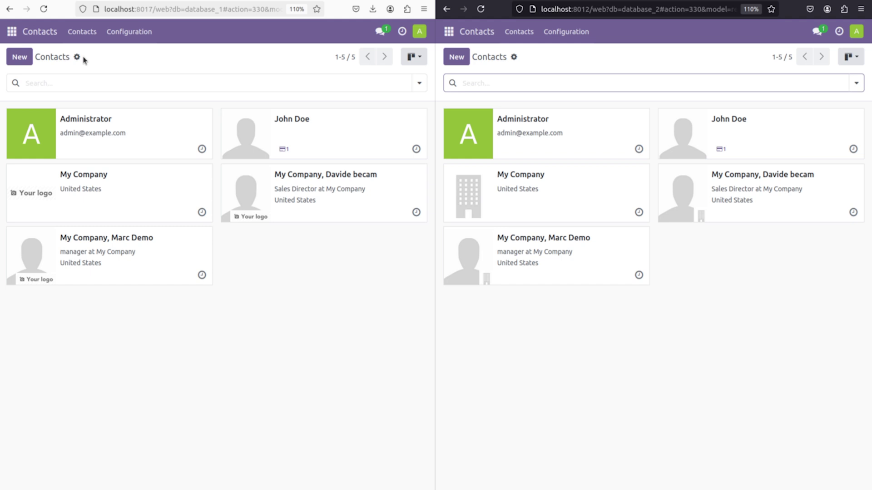
{"action": "left_click", "coordinate": [13, 33]}
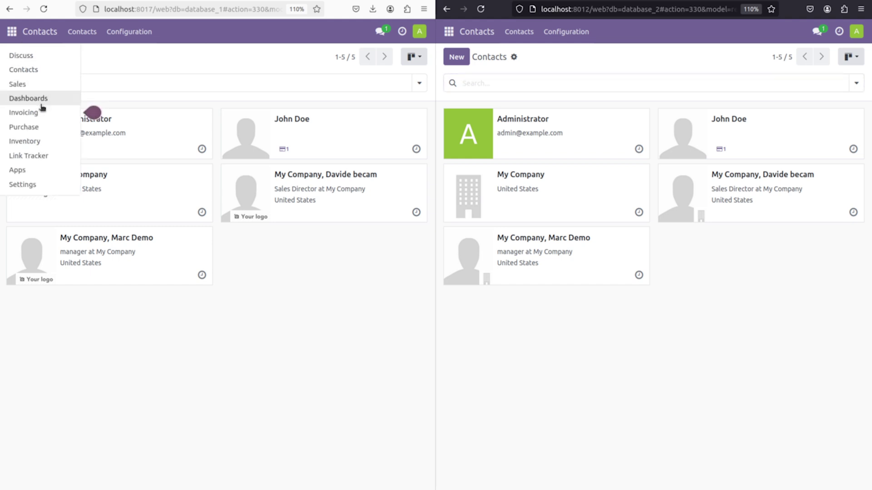
{"action": "left_click", "coordinate": [47, 86]}
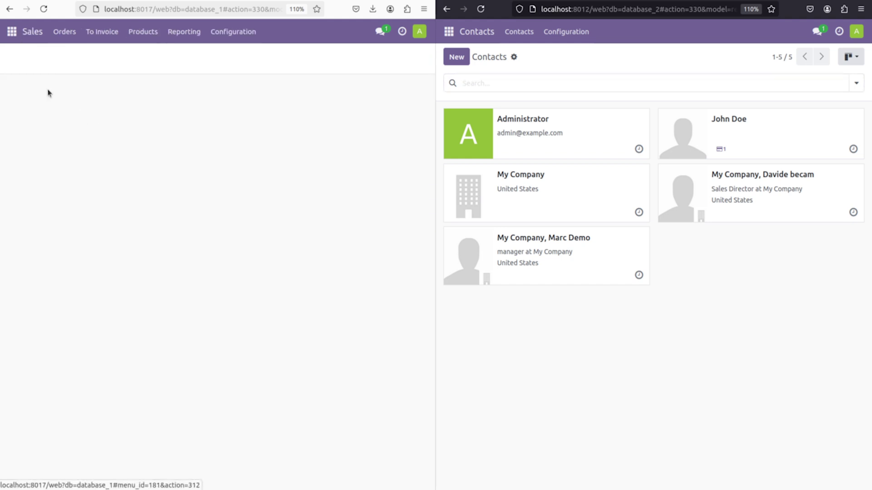
Create a quotation for the new contact with one burger and confirm it as a sales order
{"action": "left_click", "coordinate": [19, 57]}
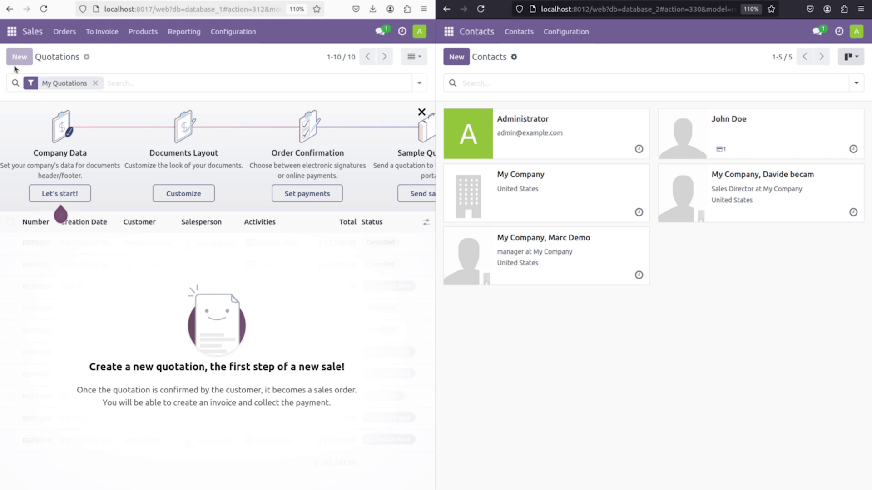
{"action": "left_click", "coordinate": [69, 156]}
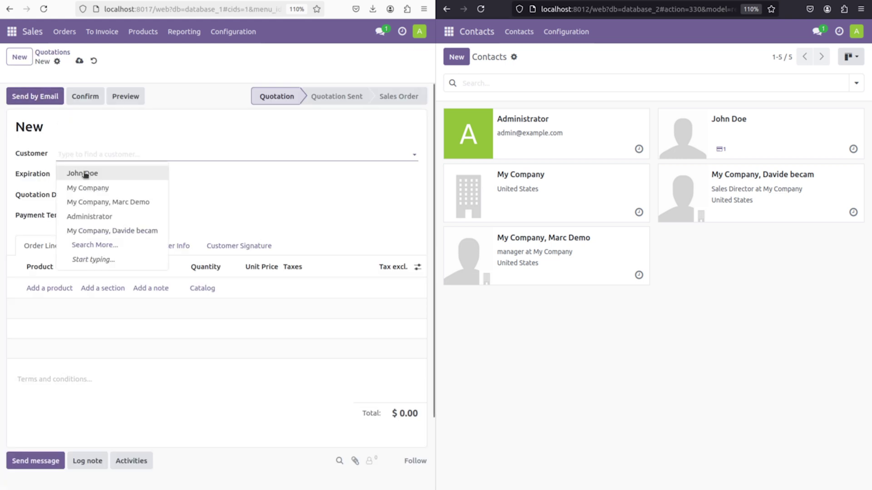
{"action": "left_click", "coordinate": [112, 231]}
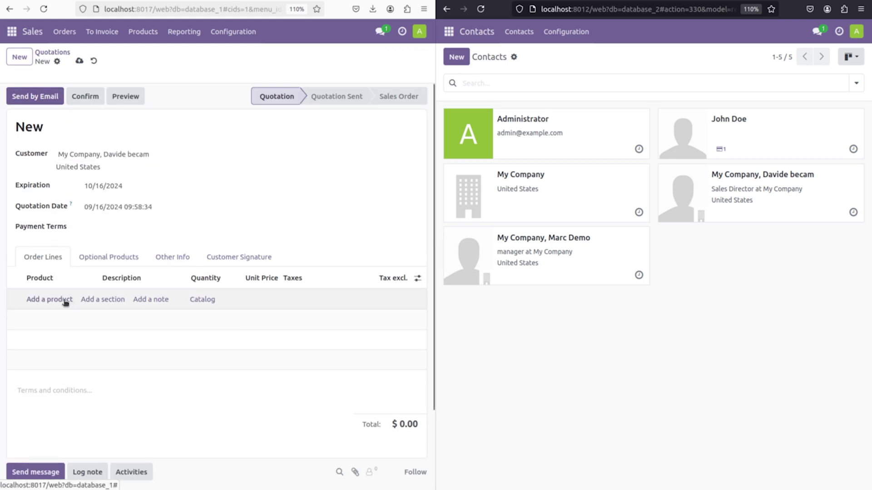
{"action": "left_click", "coordinate": [63, 300]}
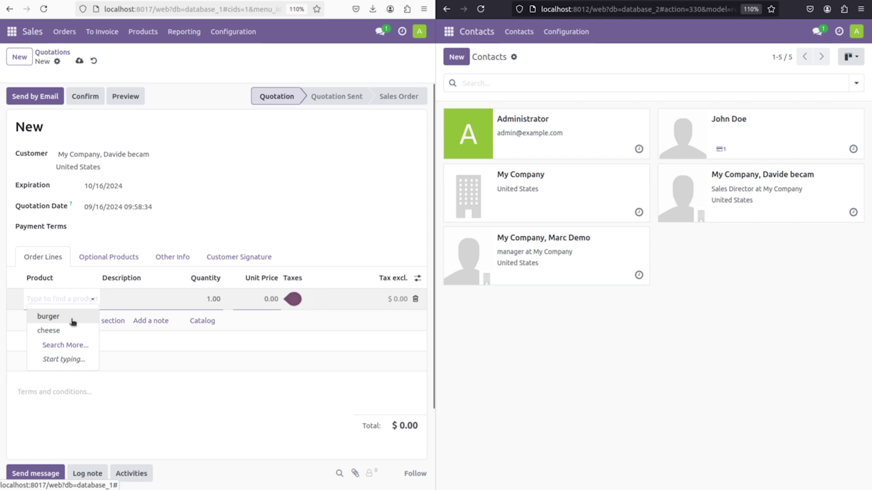
{"action": "left_click", "coordinate": [48, 316]}
{"action": "left_click", "coordinate": [85, 97]}
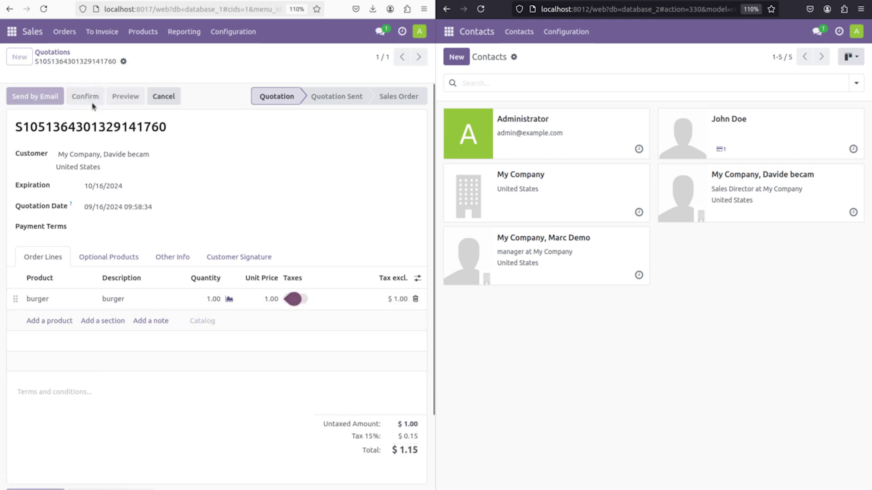
{"action": "left_click", "coordinate": [448, 31]}
In database_2, open the replicated burger order and create and post its regular invoice
{"action": "left_click", "coordinate": [475, 84]}
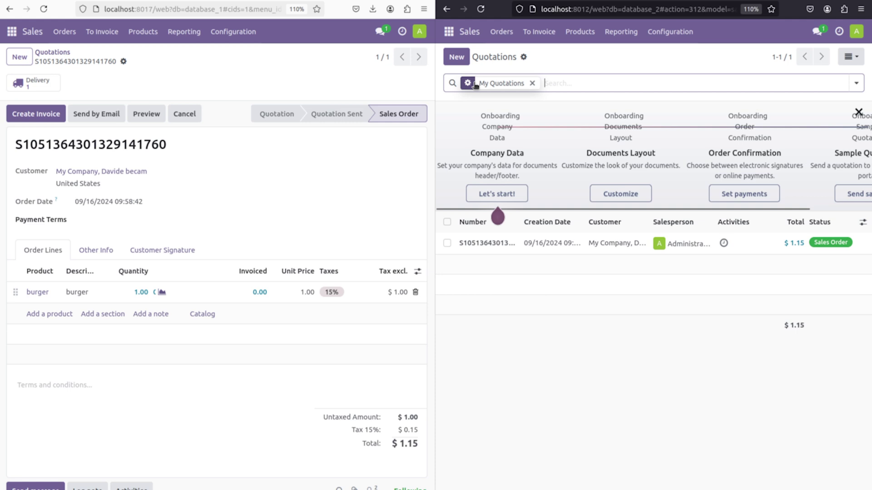
{"action": "left_click", "coordinate": [525, 244]}
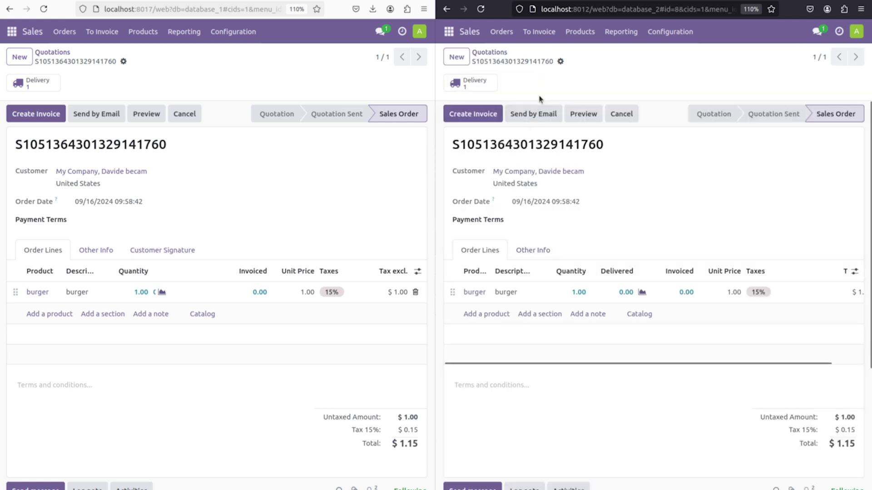
{"action": "left_click", "coordinate": [492, 113]}
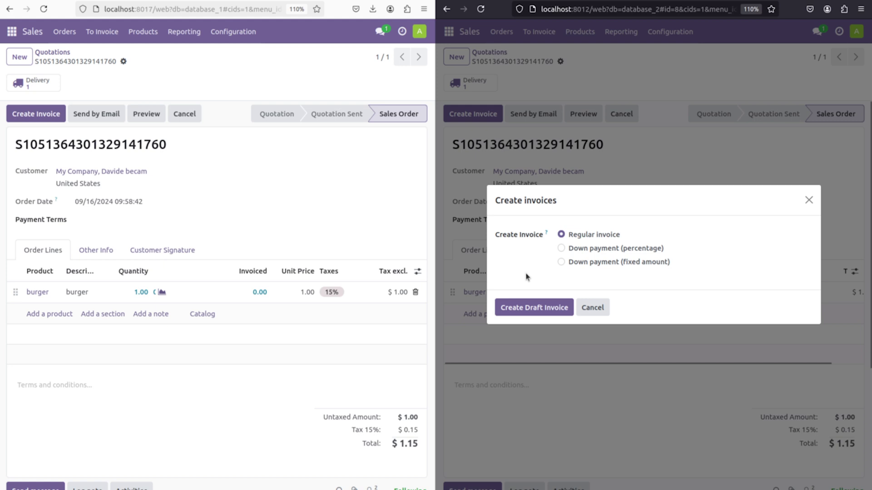
{"action": "left_click", "coordinate": [532, 308]}
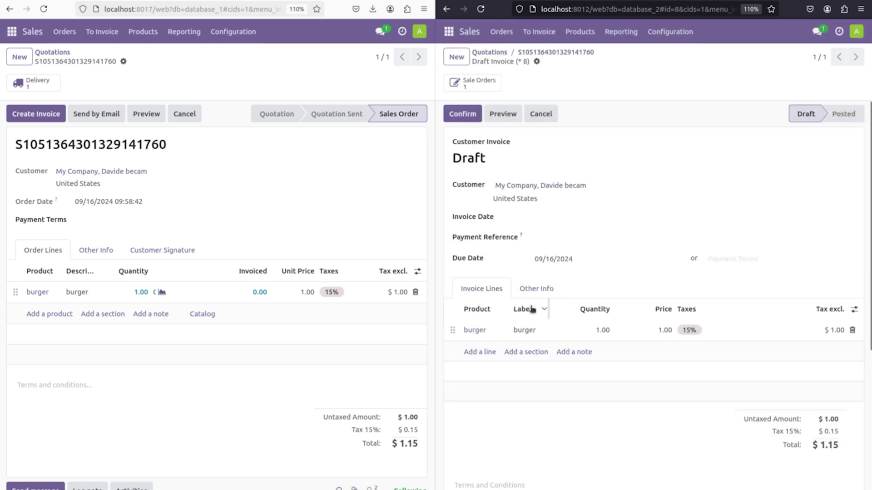
{"action": "left_click", "coordinate": [464, 114]}
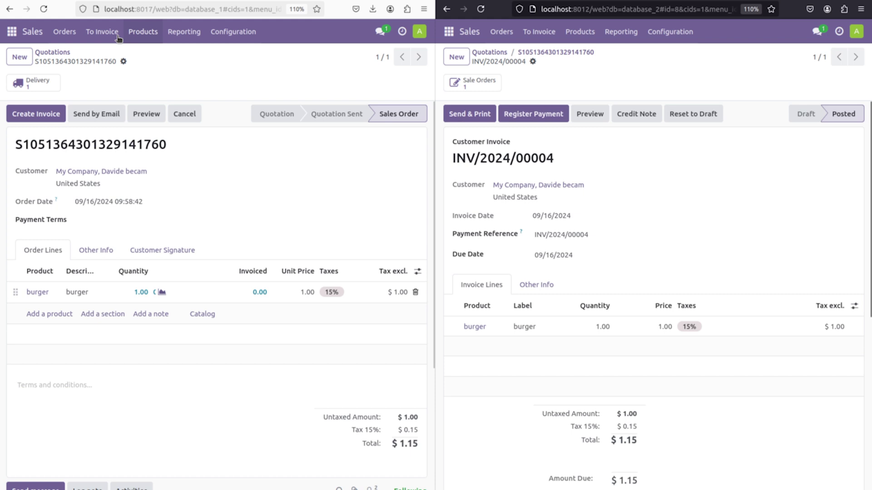
In reloaded database_1, pay invoice INV/2024/00004 for $1.15, then reload database_2 to confirm
{"action": "left_click", "coordinate": [43, 9]}
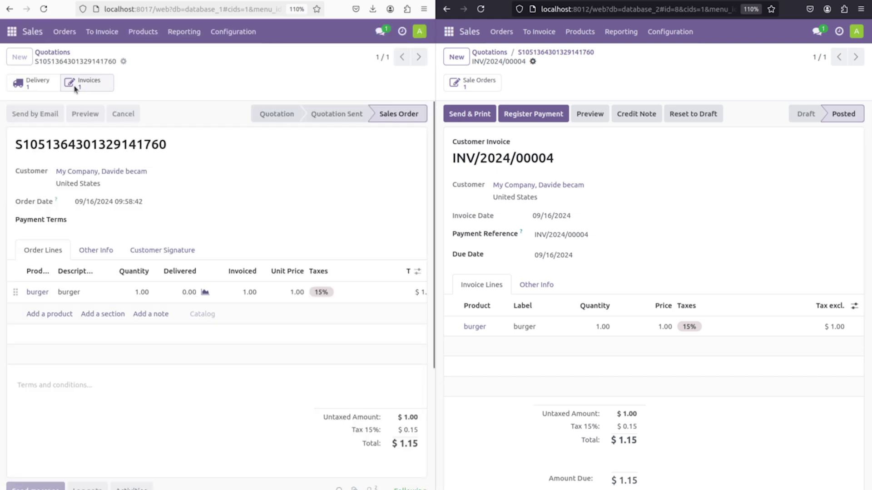
{"action": "left_click", "coordinate": [72, 84]}
{"action": "left_click", "coordinate": [94, 114]}
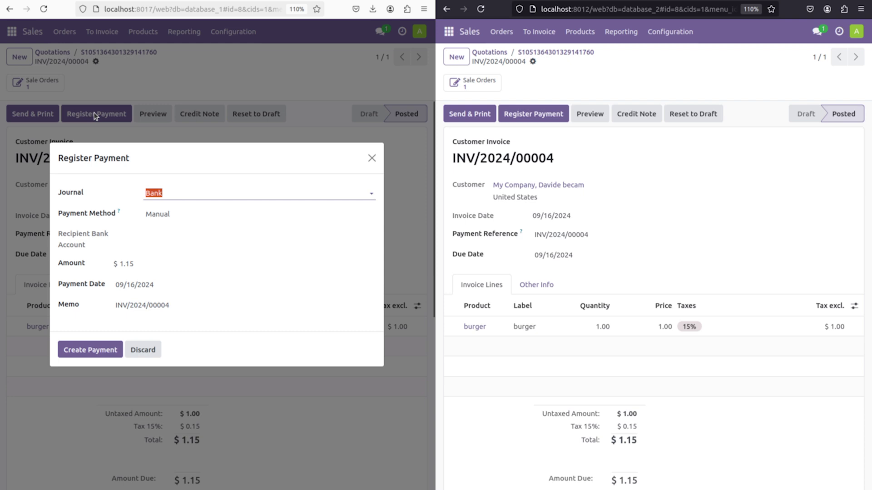
{"action": "left_click", "coordinate": [87, 350]}
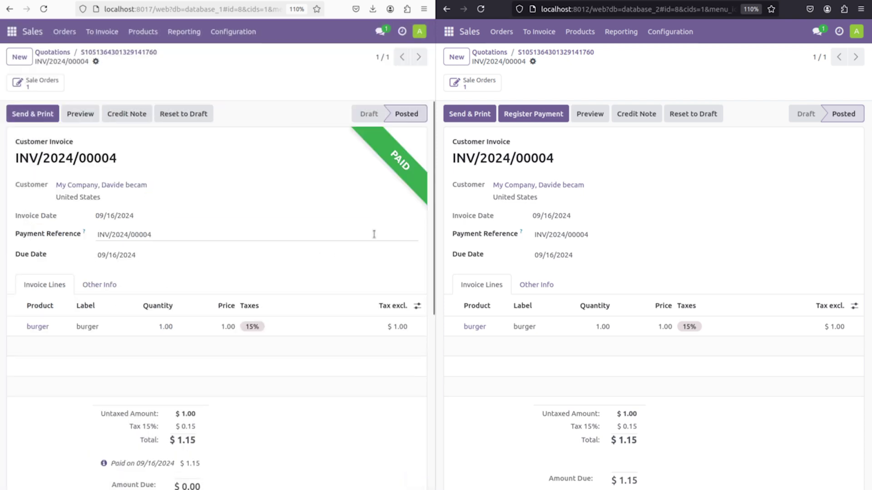
{"action": "left_click", "coordinate": [484, 14]}
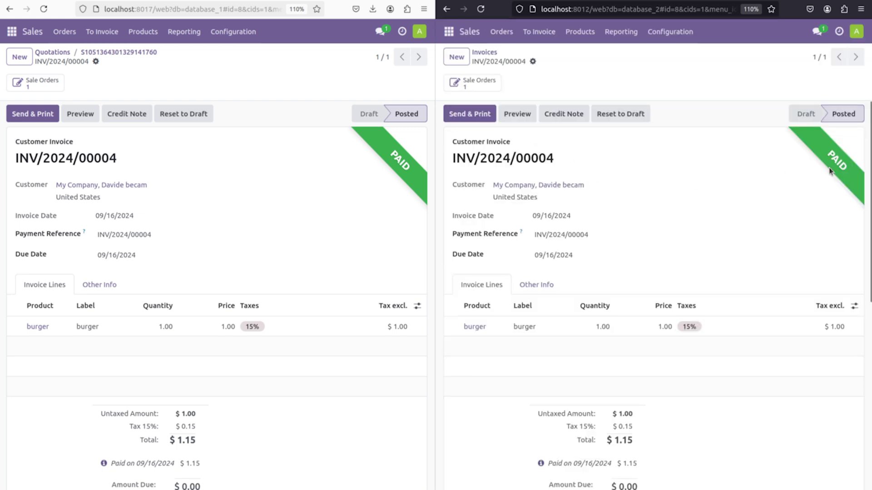
{"action": "left_click", "coordinate": [15, 35]}
Switch both databases to the Contacts app
{"action": "left_click", "coordinate": [25, 69]}
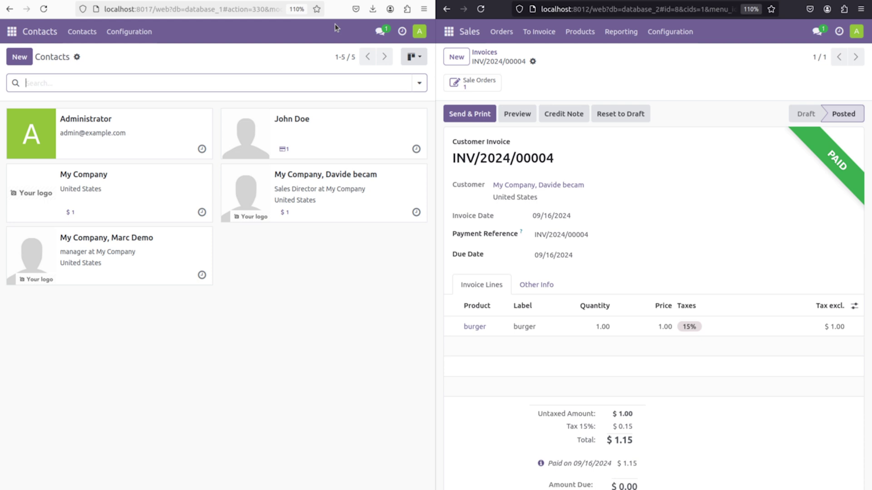
{"action": "left_click", "coordinate": [448, 32]}
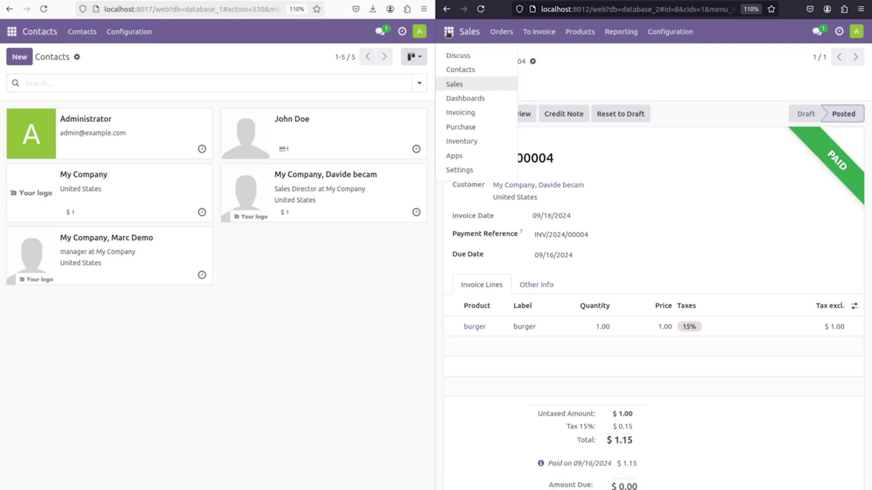
{"action": "left_click", "coordinate": [460, 69]}
Save a new individual contact in database_2, then open it in the reloaded database_1
{"action": "left_click", "coordinate": [457, 57]}
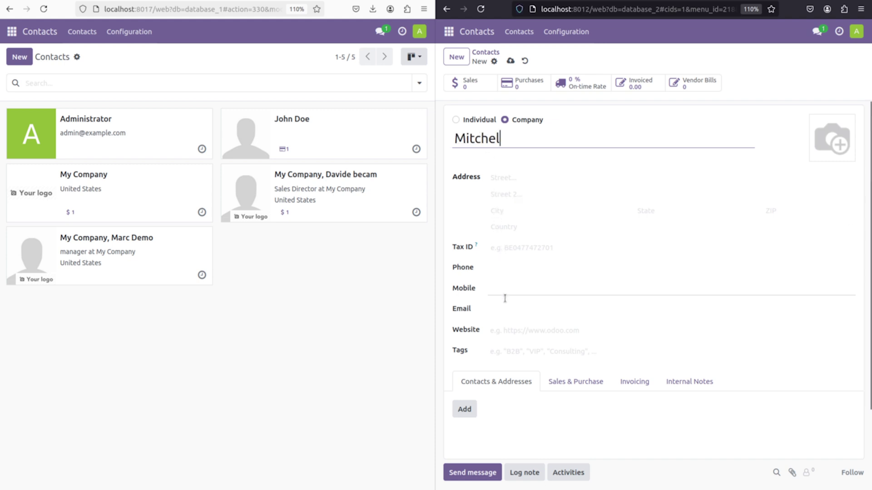
{"action": "left_click", "coordinate": [486, 120]}
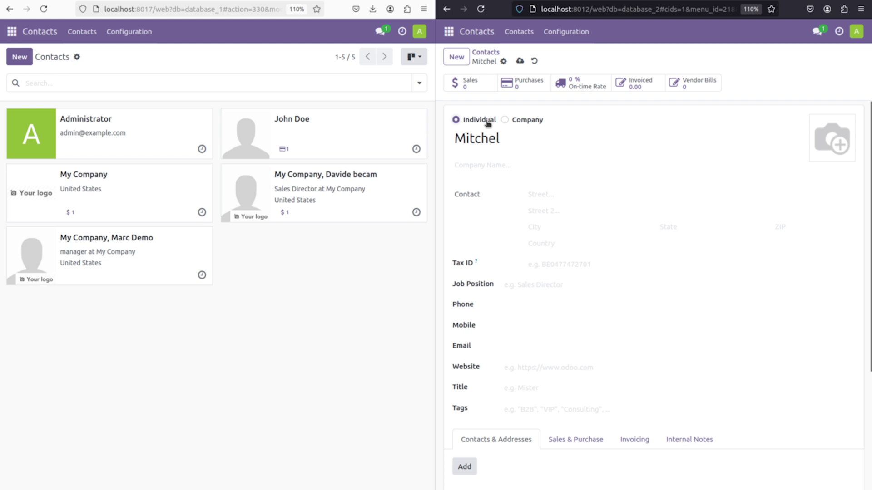
{"action": "left_click", "coordinate": [520, 61]}
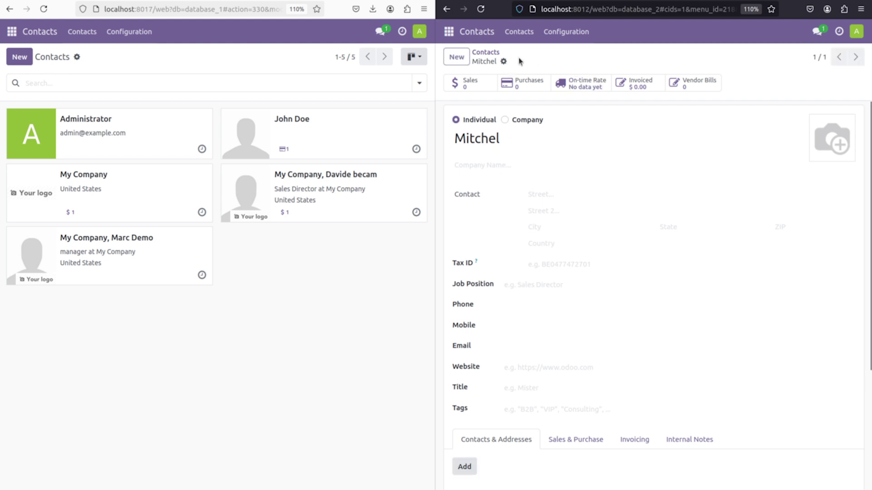
{"action": "left_click", "coordinate": [42, 10]}
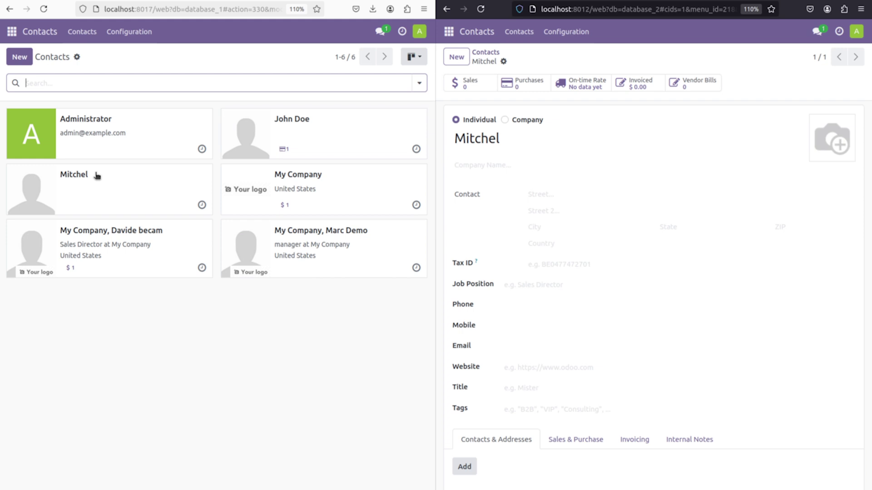
{"action": "left_click", "coordinate": [173, 185]}
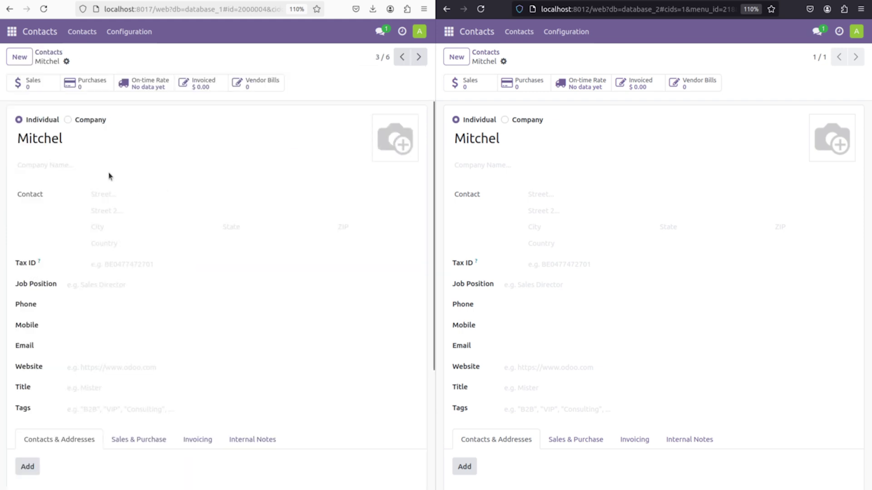
Give the contact company My Company and title Professor, save, and reload database_2 to confirm
{"action": "left_click", "coordinate": [98, 166]}
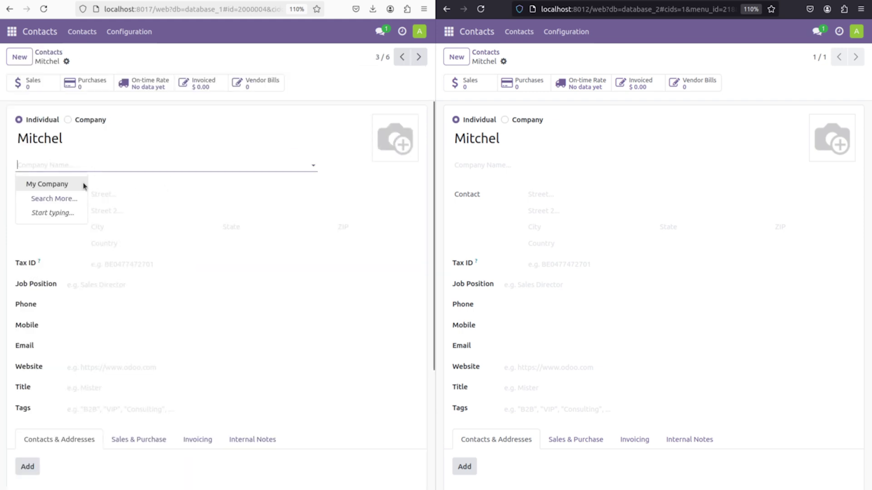
{"action": "left_click", "coordinate": [68, 189]}
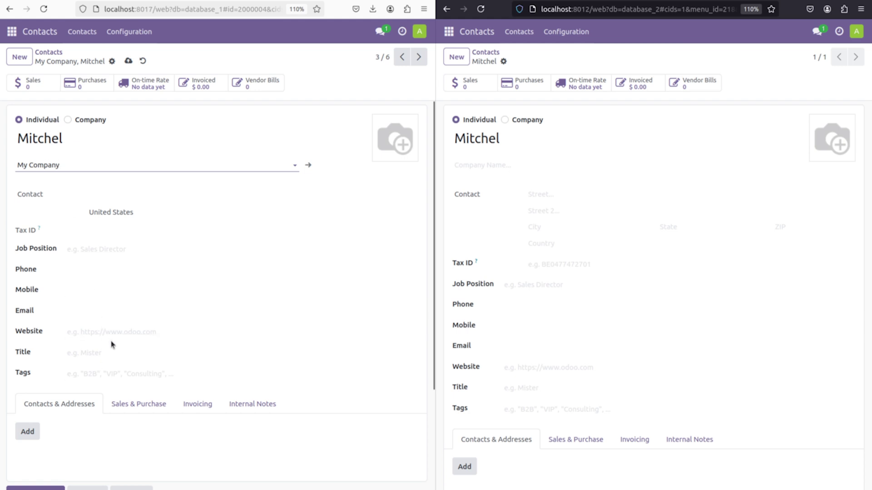
{"action": "left_click", "coordinate": [116, 358]}
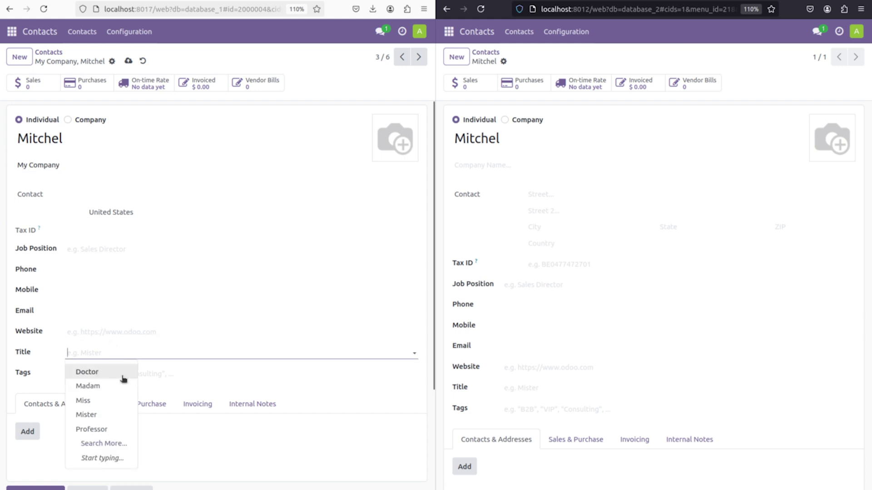
{"action": "left_click", "coordinate": [113, 431]}
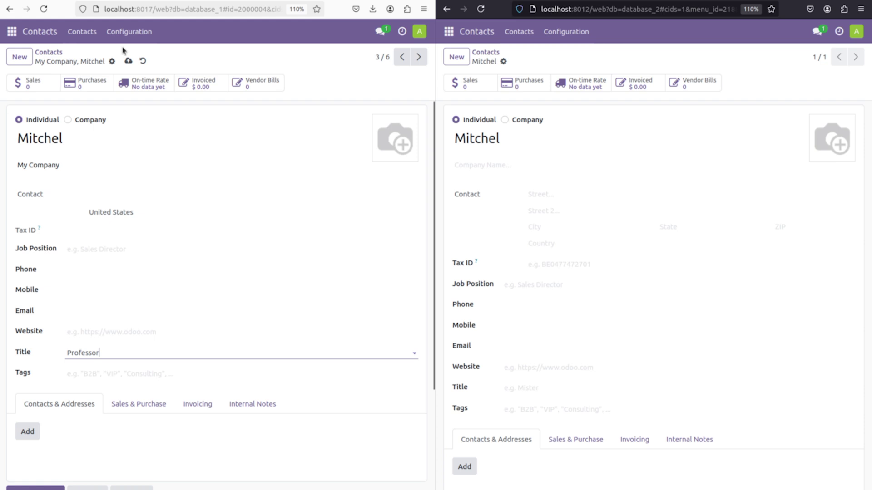
{"action": "left_click", "coordinate": [129, 62]}
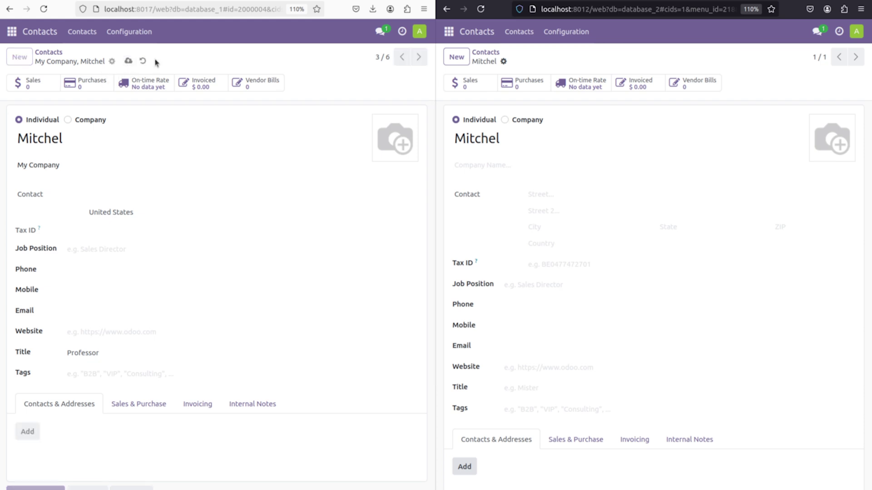
{"action": "left_click", "coordinate": [482, 14]}
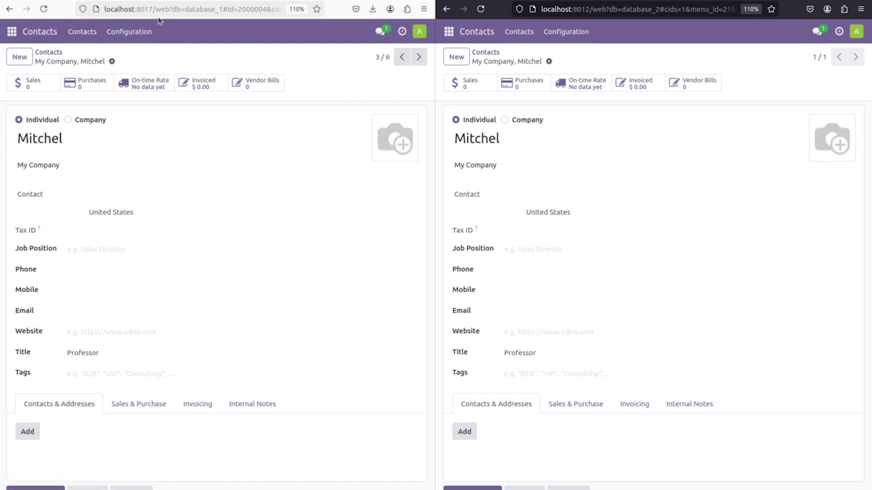
In database_2, confirm a sales order for one cheese for the My Company contact
{"action": "left_click", "coordinate": [449, 31]}
{"action": "left_click", "coordinate": [466, 87]}
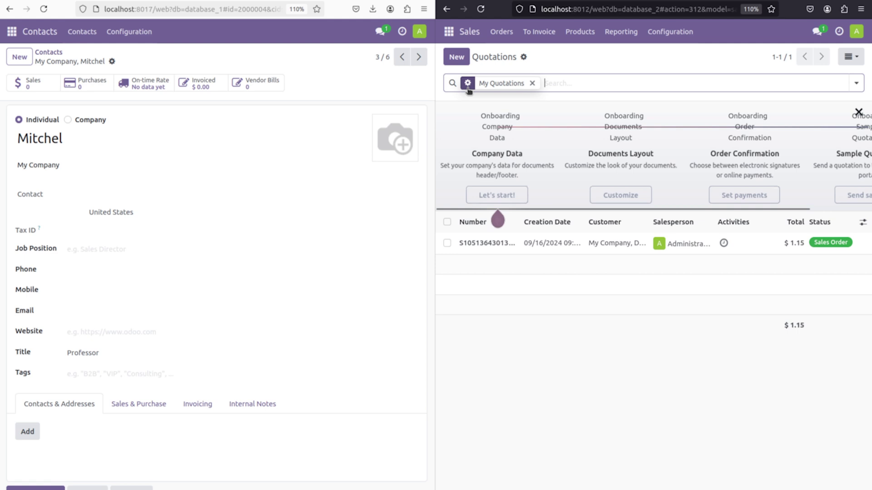
{"action": "left_click", "coordinate": [457, 57]}
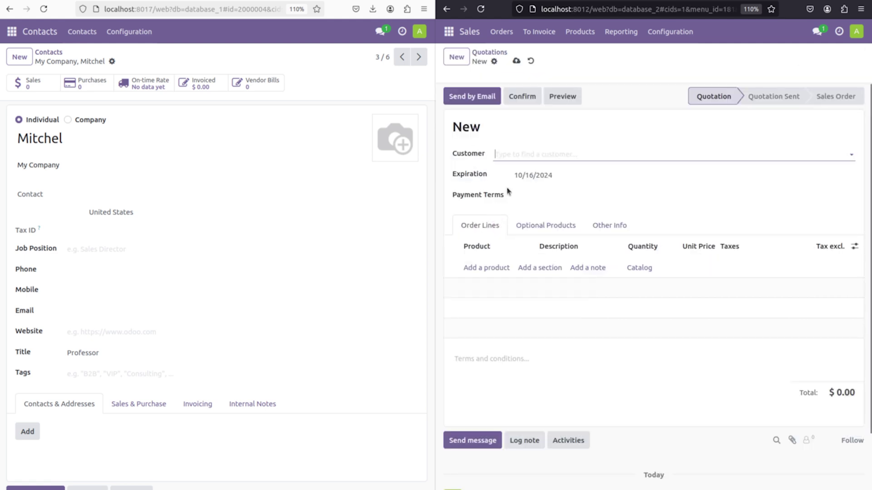
{"action": "left_click", "coordinate": [520, 156]}
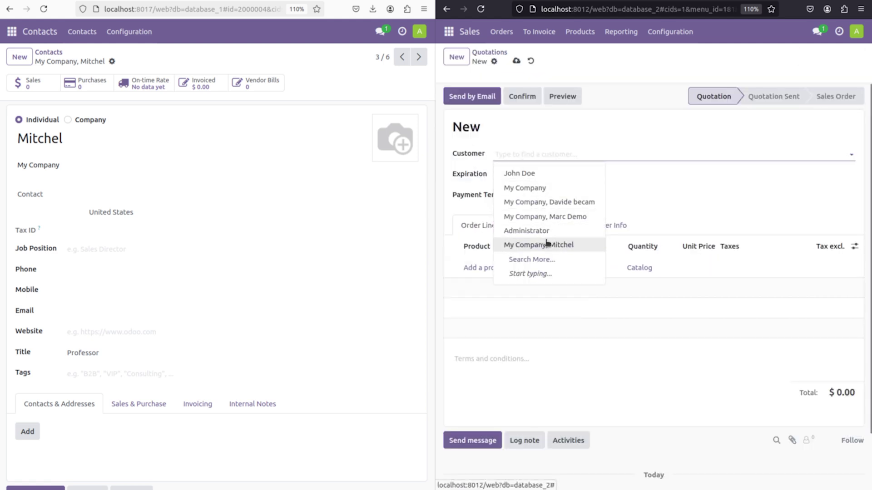
{"action": "left_click", "coordinate": [547, 244]}
{"action": "left_click", "coordinate": [496, 279]}
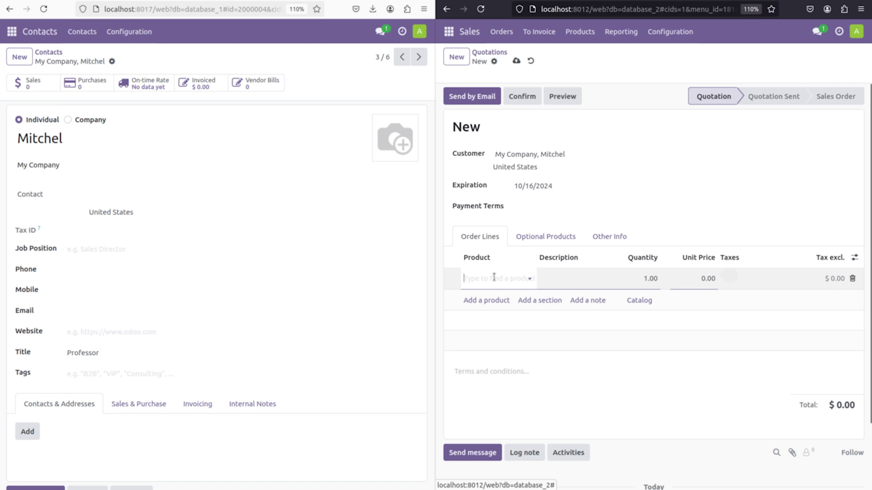
{"action": "left_click", "coordinate": [501, 310]}
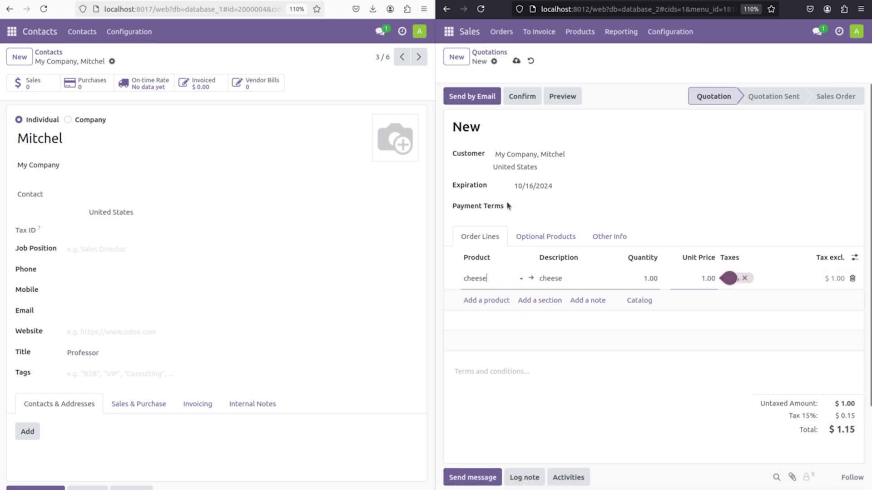
{"action": "left_click", "coordinate": [522, 96]}
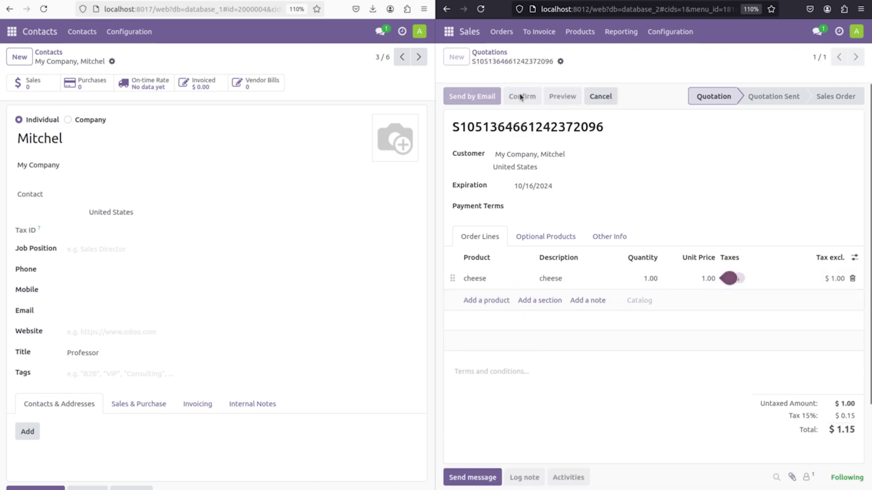
{"action": "left_click", "coordinate": [11, 31]}
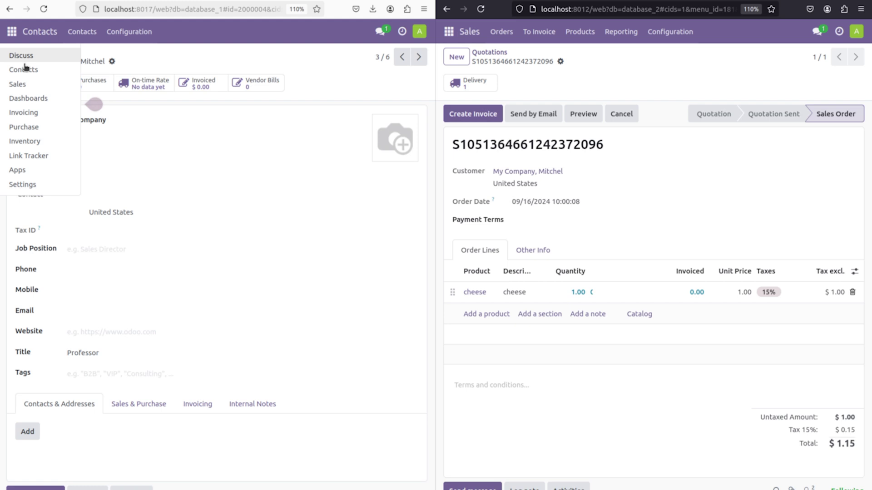
In database_1, open the cheese order and create and post invoice INV/2024/00005
{"action": "left_click", "coordinate": [35, 86]}
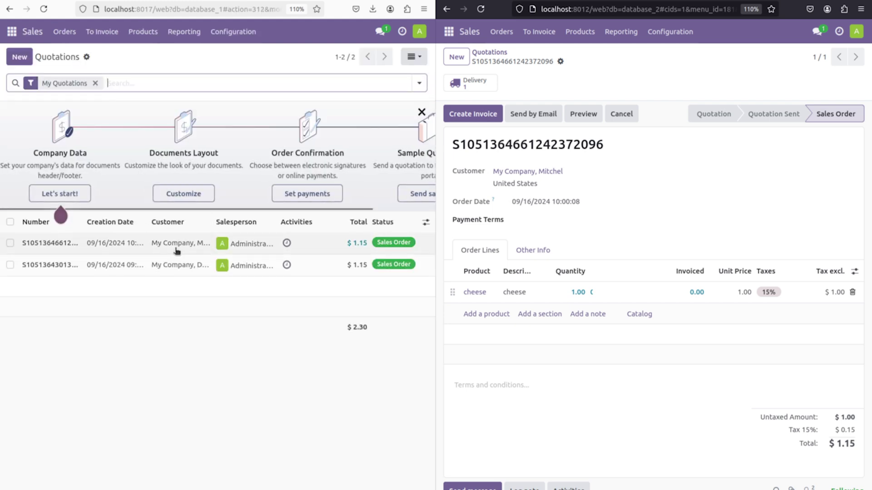
{"action": "left_click", "coordinate": [176, 250]}
{"action": "left_click", "coordinate": [175, 249]}
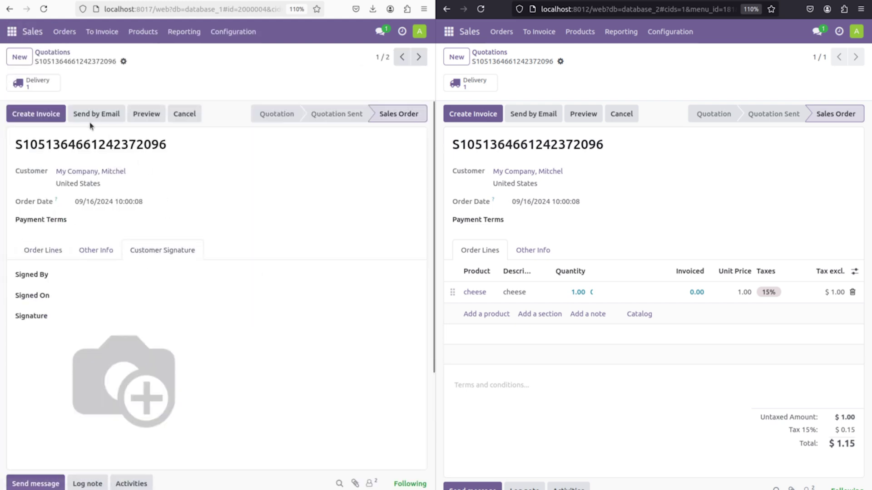
{"action": "left_click", "coordinate": [59, 118]}
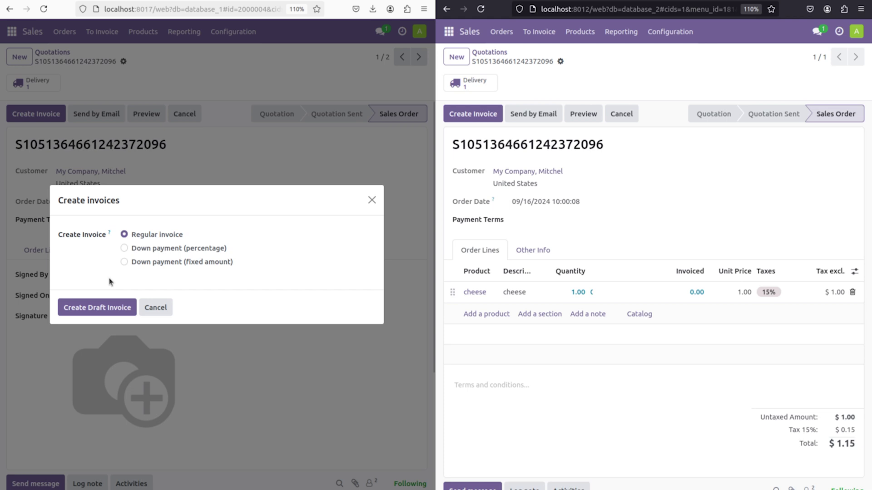
{"action": "left_click", "coordinate": [117, 308]}
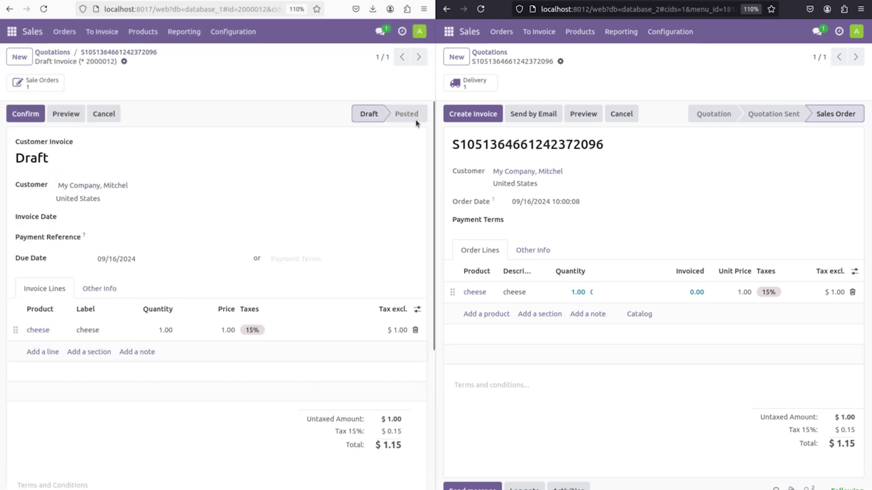
{"action": "left_click", "coordinate": [24, 117]}
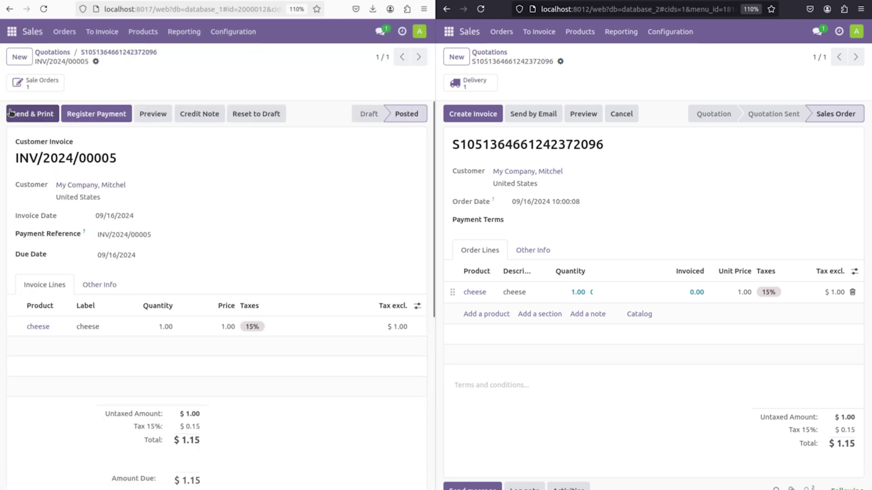
In database_2, pay INV/2024/00005 in full, then reload database_1 to see it paid
{"action": "left_click", "coordinate": [480, 10]}
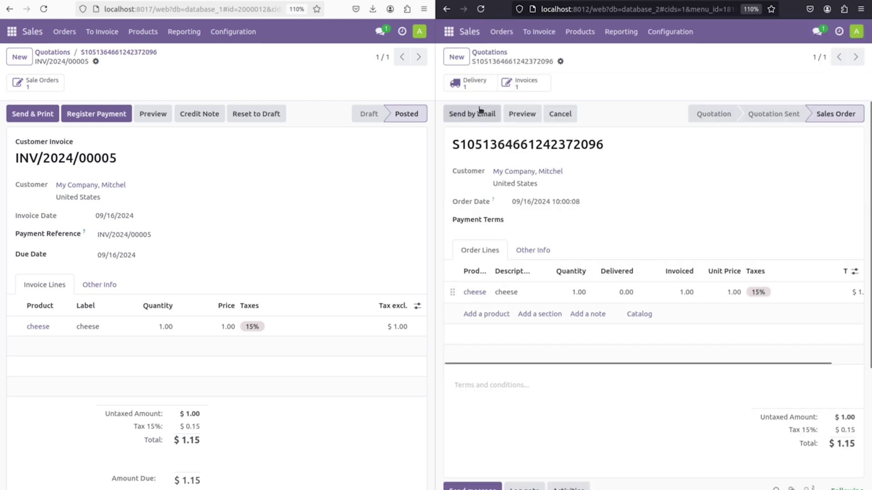
{"action": "left_click", "coordinate": [517, 86]}
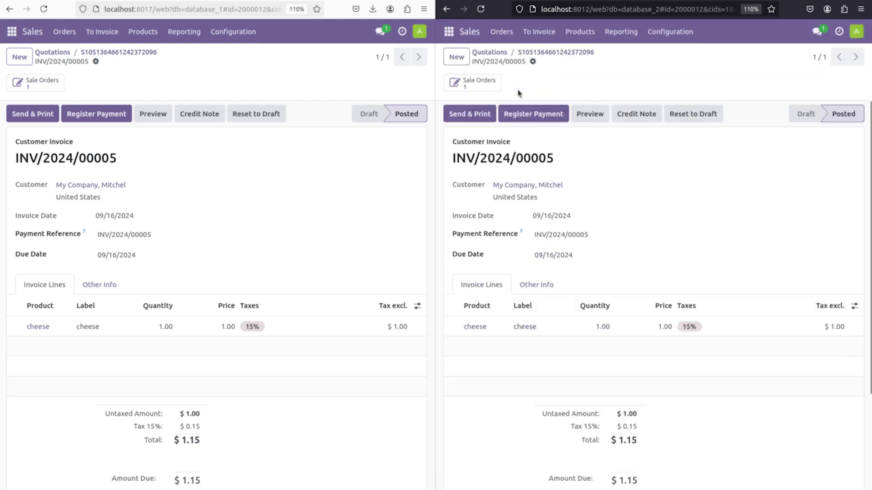
{"action": "left_click", "coordinate": [518, 114]}
{"action": "left_click", "coordinate": [527, 350]}
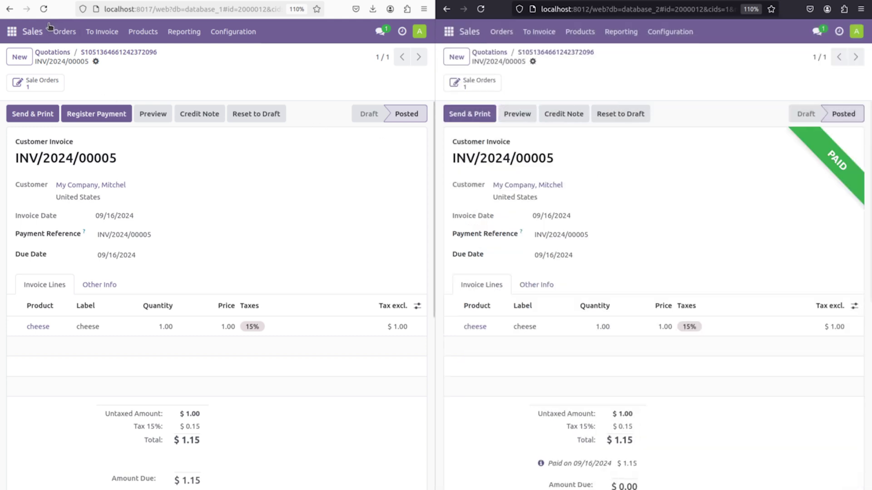
{"action": "left_click", "coordinate": [44, 9]}
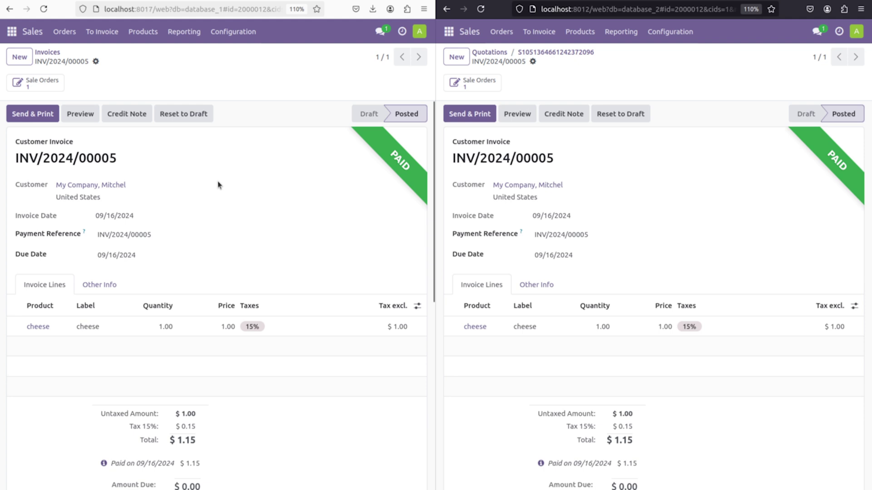
{"action": "left_click", "coordinate": [24, 33]}
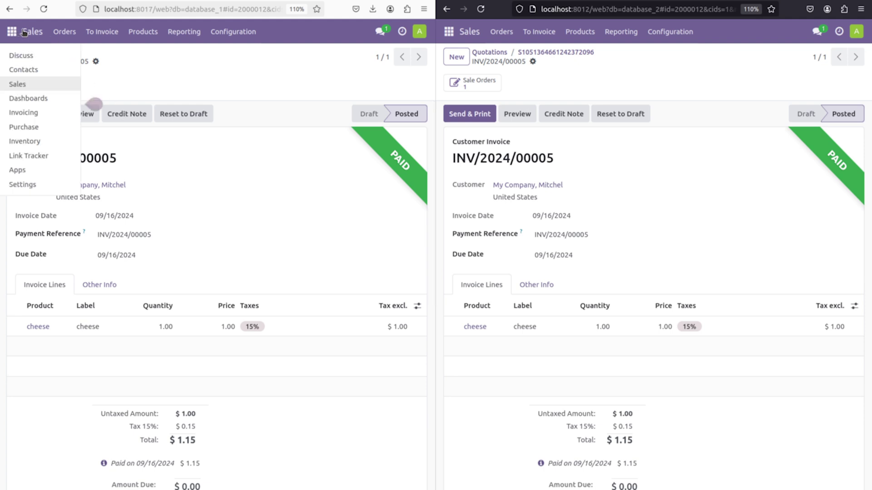
In database_1, create and save a storable product named 'Desk' in the Sales product catalogue
{"action": "left_click", "coordinate": [45, 84]}
{"action": "left_click", "coordinate": [143, 31]}
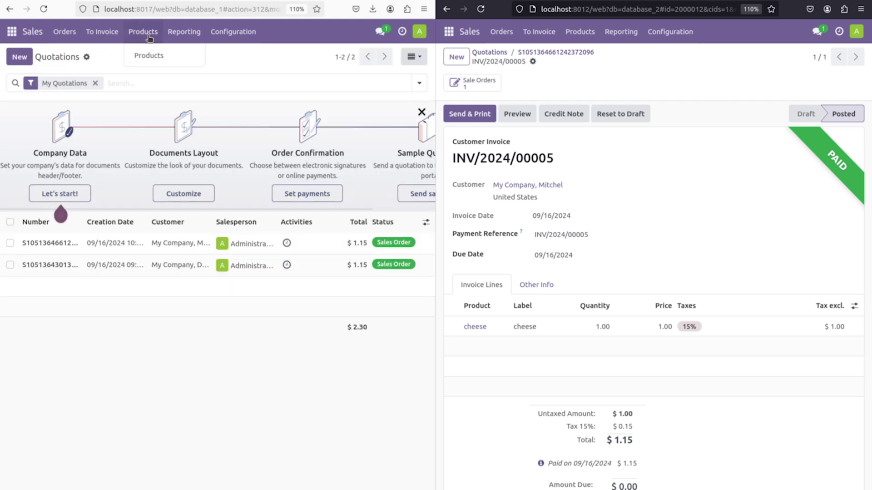
{"action": "left_click", "coordinate": [163, 64]}
{"action": "left_click", "coordinate": [27, 63]}
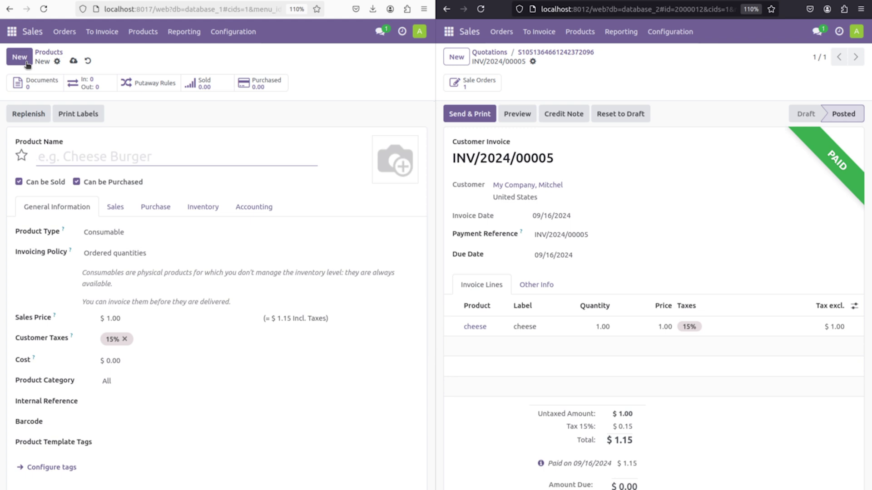
{"action": "type", "text": "Desk"}
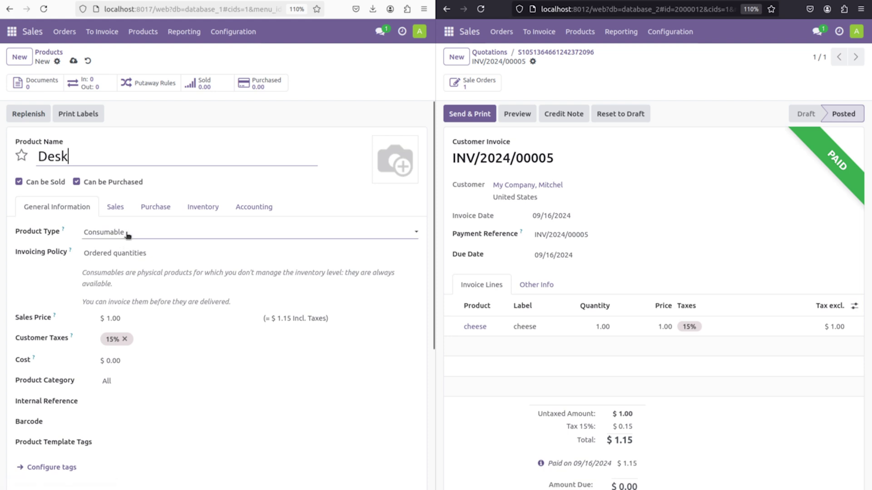
{"action": "left_click", "coordinate": [128, 233]}
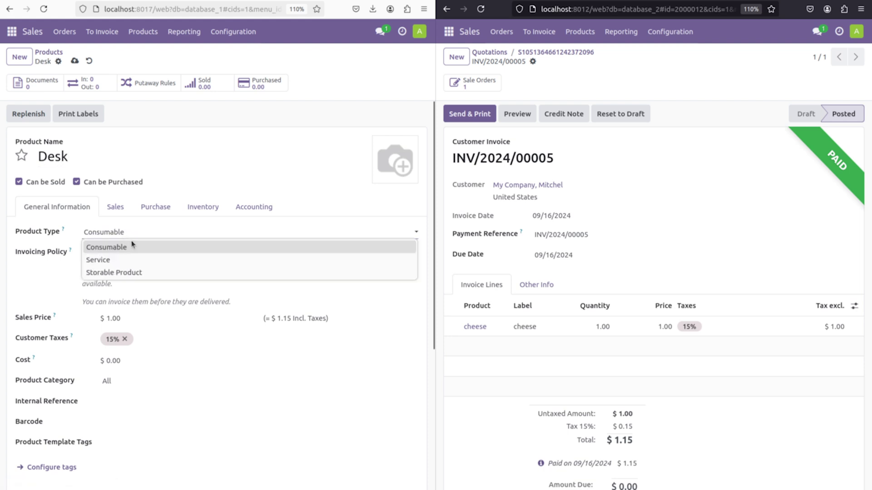
{"action": "left_click", "coordinate": [144, 271]}
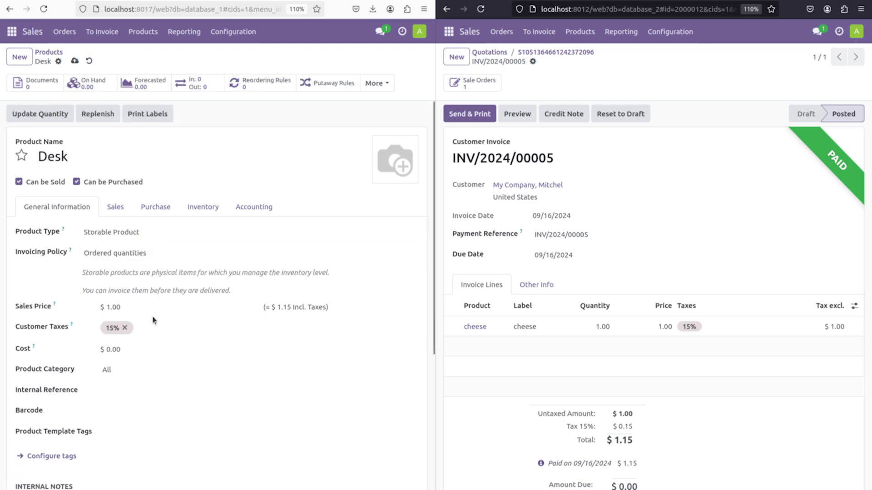
{"action": "left_click", "coordinate": [75, 61]}
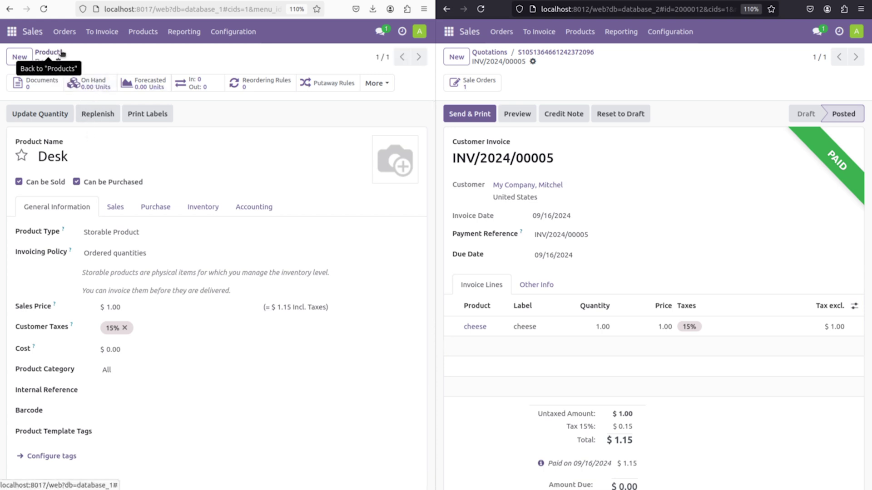
{"action": "left_click", "coordinate": [448, 33]}
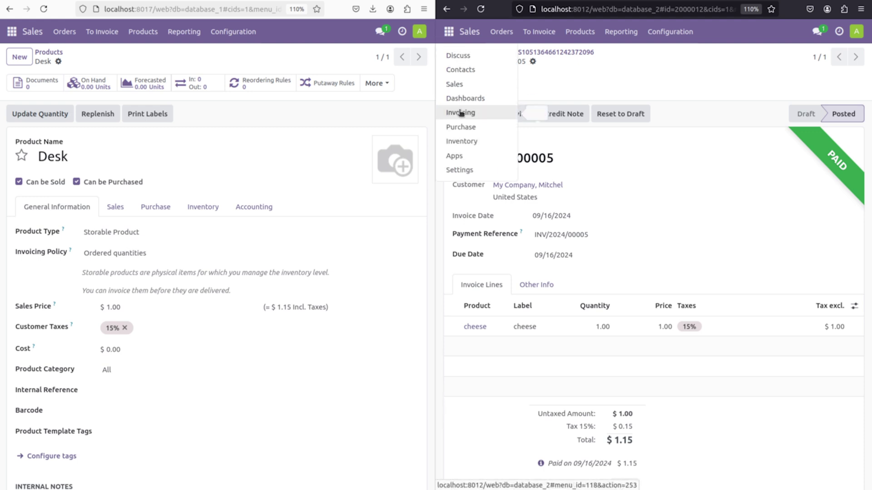
In database_2, open the replicated Desk product and verify 0 units on hand across all locations
{"action": "left_click", "coordinate": [461, 127]}
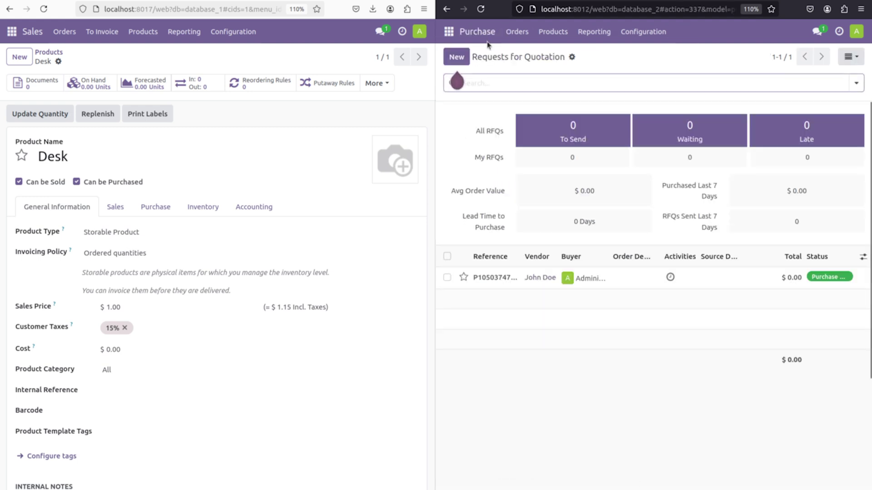
{"action": "left_click", "coordinate": [448, 32]}
{"action": "left_click", "coordinate": [477, 89]}
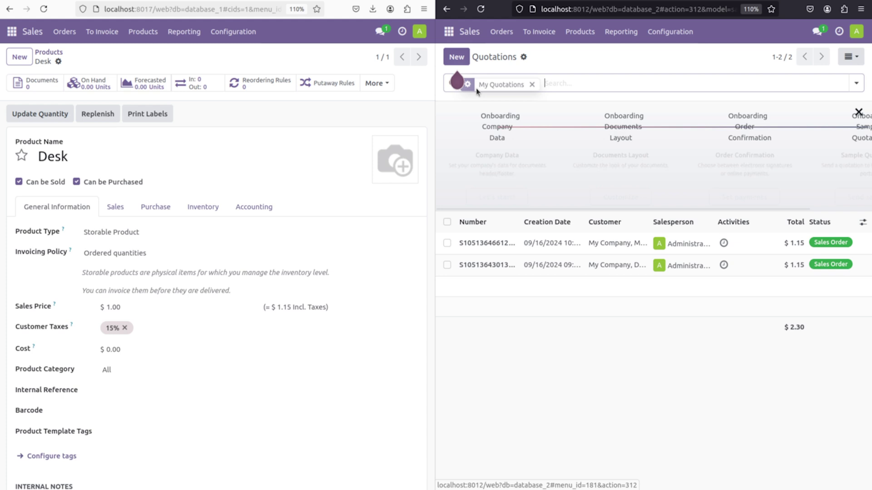
{"action": "left_click", "coordinate": [580, 32]}
{"action": "left_click", "coordinate": [580, 64]}
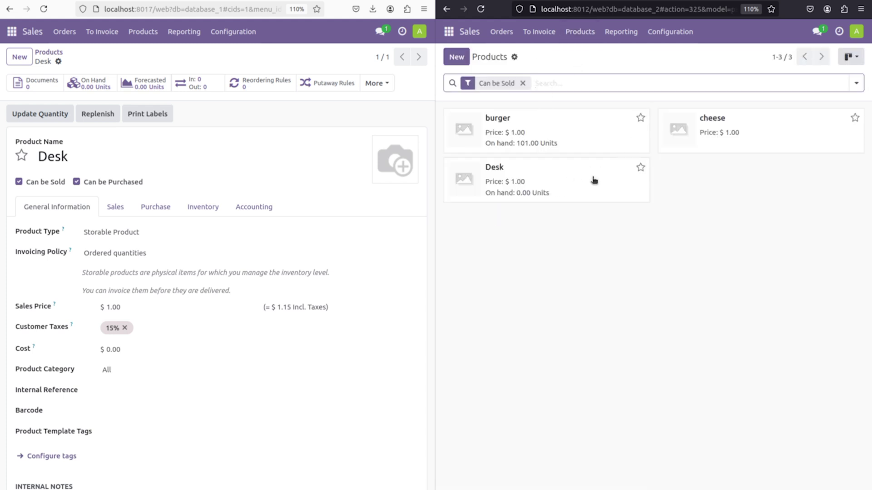
{"action": "left_click", "coordinate": [594, 180]}
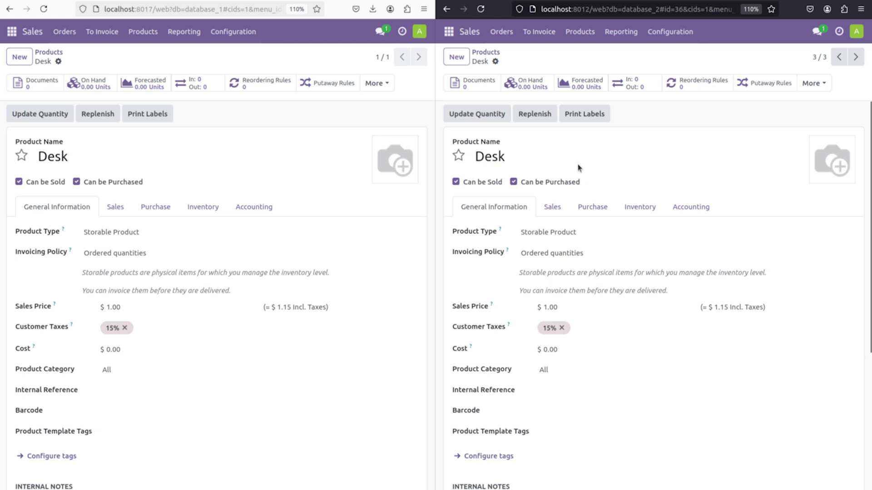
{"action": "left_click", "coordinate": [536, 86]}
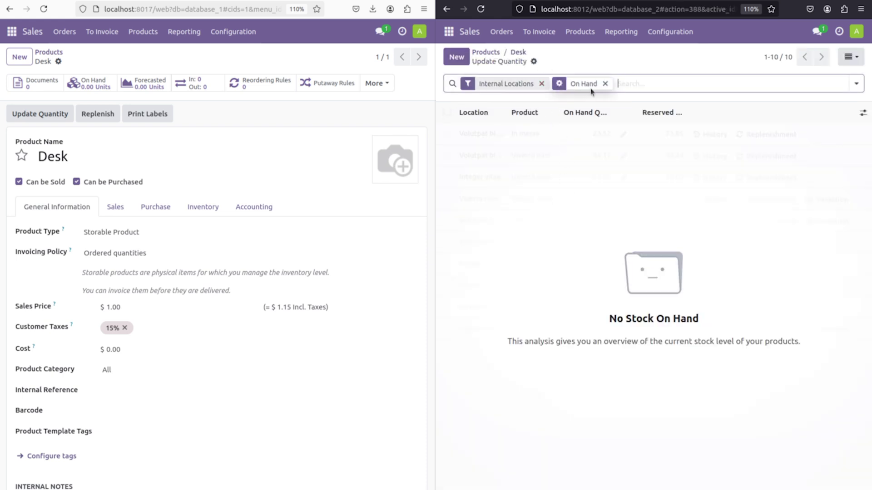
{"action": "left_click", "coordinate": [541, 84]}
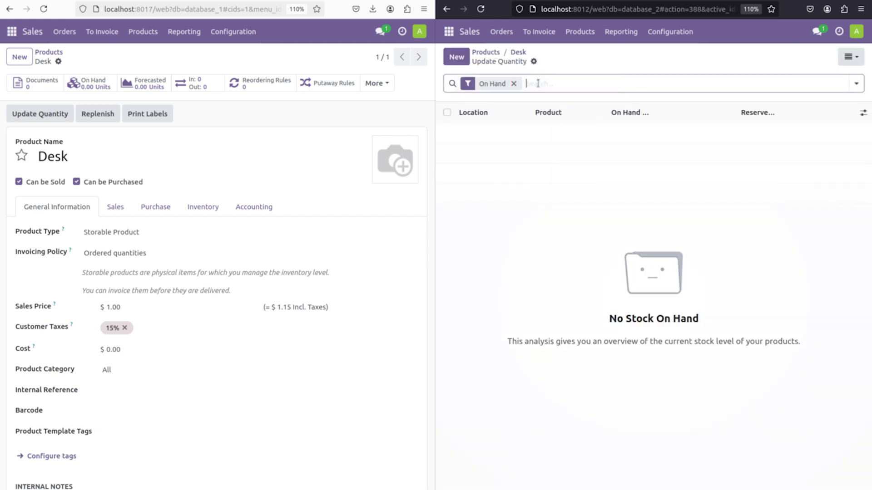
{"action": "left_click", "coordinate": [517, 52]}
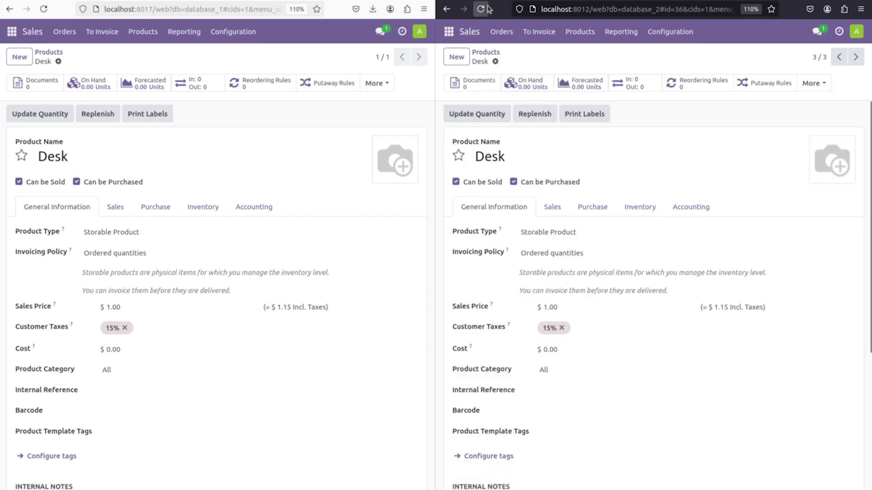
Start a new request for quotation in database_2's Purchase app for the vendor
{"action": "left_click", "coordinate": [447, 32]}
{"action": "left_click", "coordinate": [500, 125]}
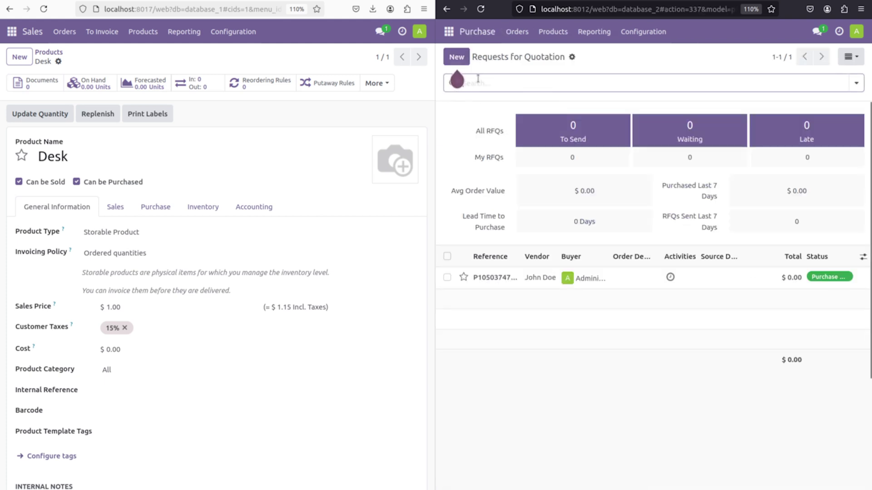
{"action": "left_click", "coordinate": [457, 57]}
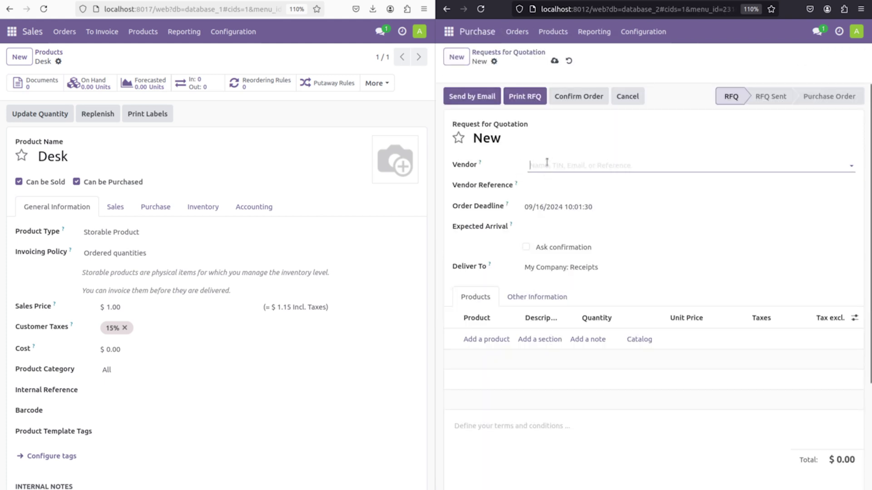
{"action": "left_click", "coordinate": [547, 163]}
{"action": "left_click", "coordinate": [561, 199]}
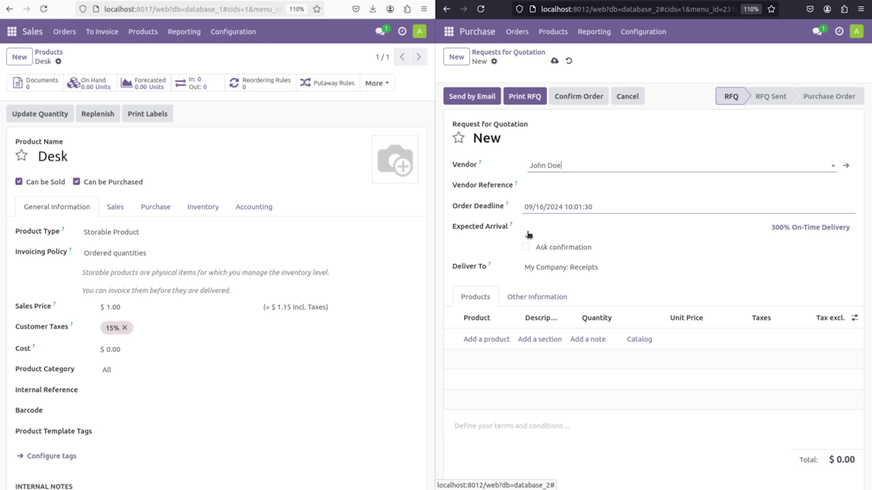
Add a Desk line with quantity 50 and confirm the purchase order
{"action": "left_click", "coordinate": [491, 339]}
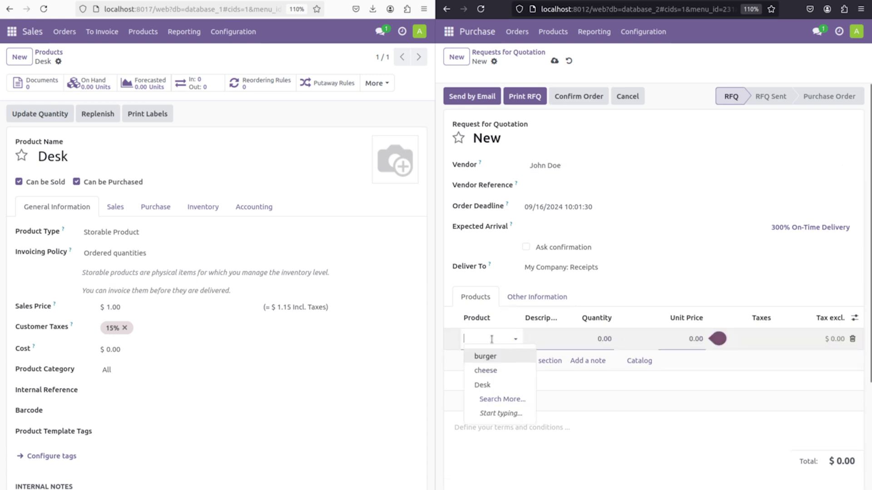
{"action": "type", "text": "De"}
{"action": "left_click", "coordinate": [493, 356]}
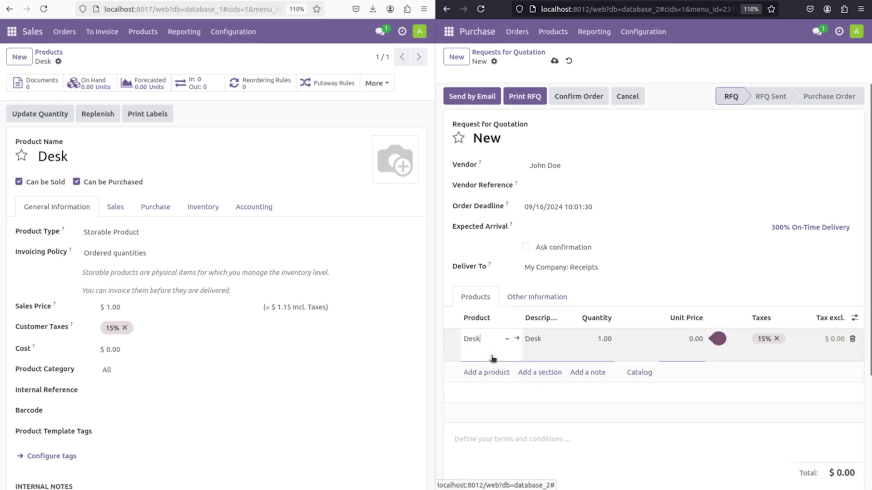
{"action": "left_click", "coordinate": [600, 339]}
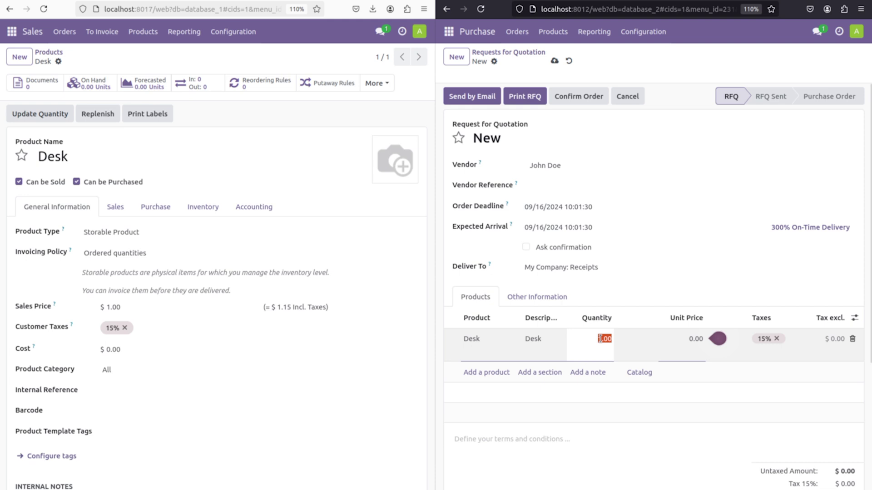
{"action": "type", "text": "50"}
{"action": "left_click", "coordinate": [566, 142]}
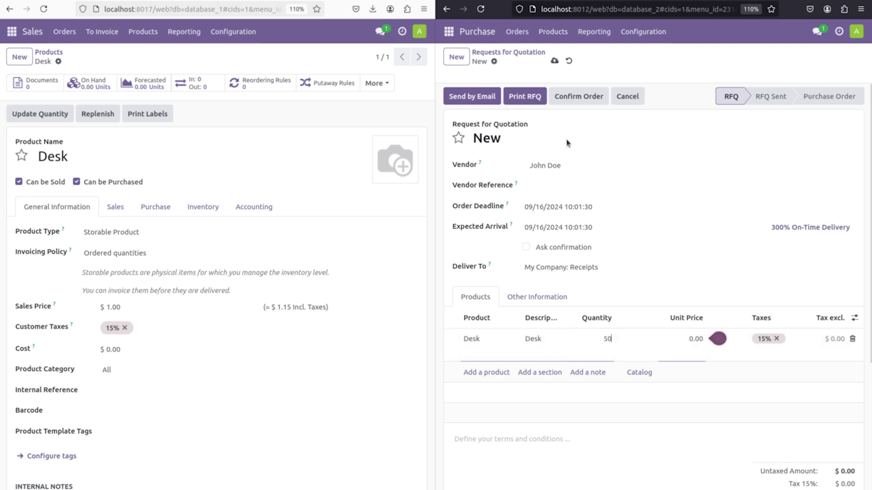
{"action": "left_click", "coordinate": [576, 98]}
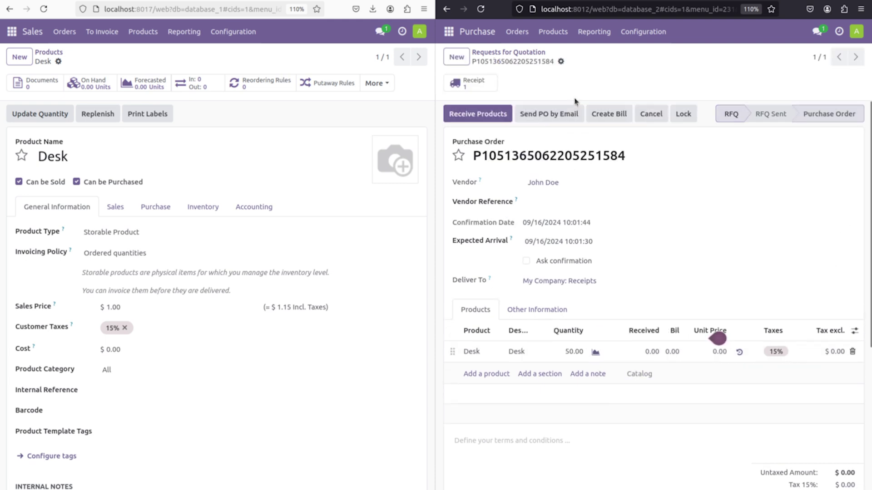
Receive and validate the 50 Desks, then refresh database_1's Desk product
{"action": "left_click", "coordinate": [494, 117]}
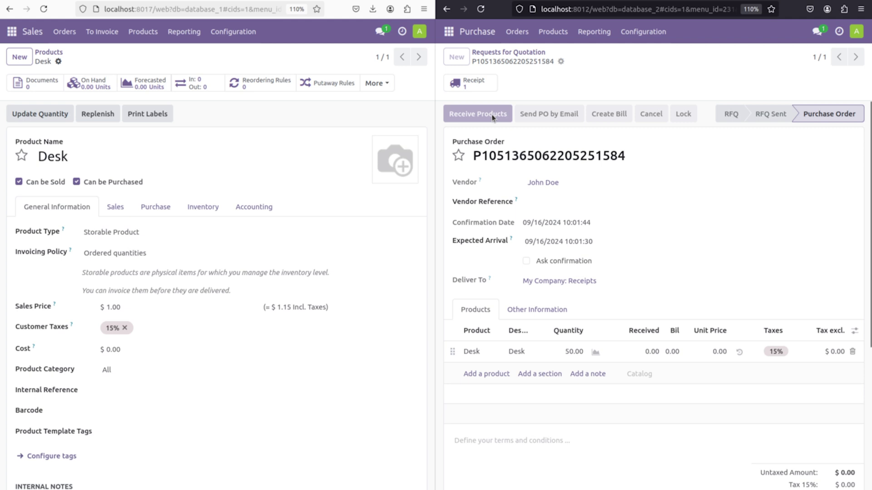
{"action": "left_click", "coordinate": [476, 113]}
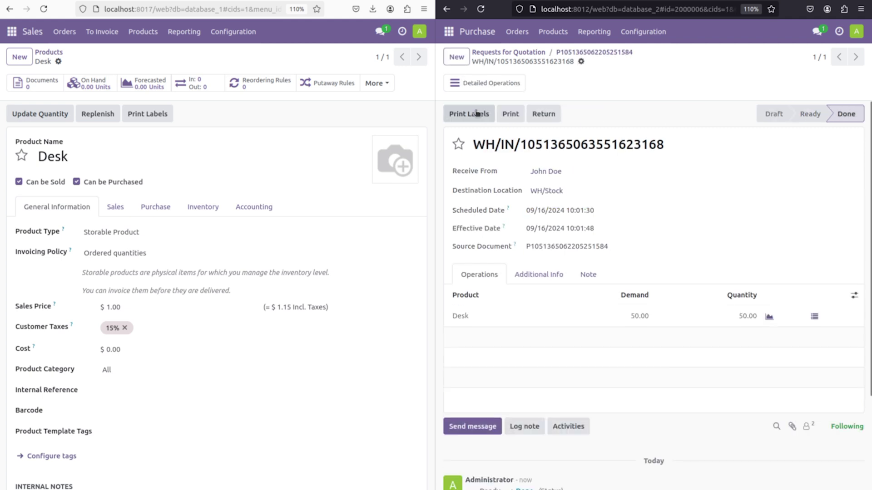
{"action": "left_click", "coordinate": [44, 8]}
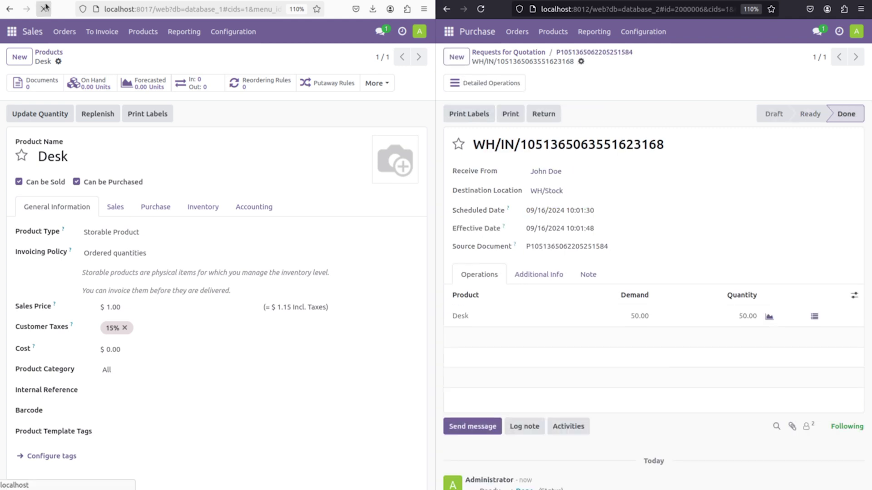
{"action": "left_click", "coordinate": [90, 91]}
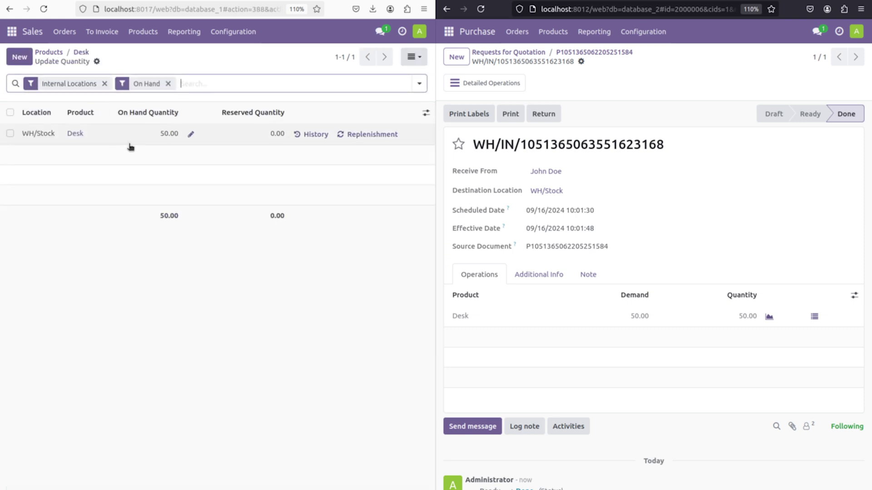
{"action": "left_click", "coordinate": [61, 52]}
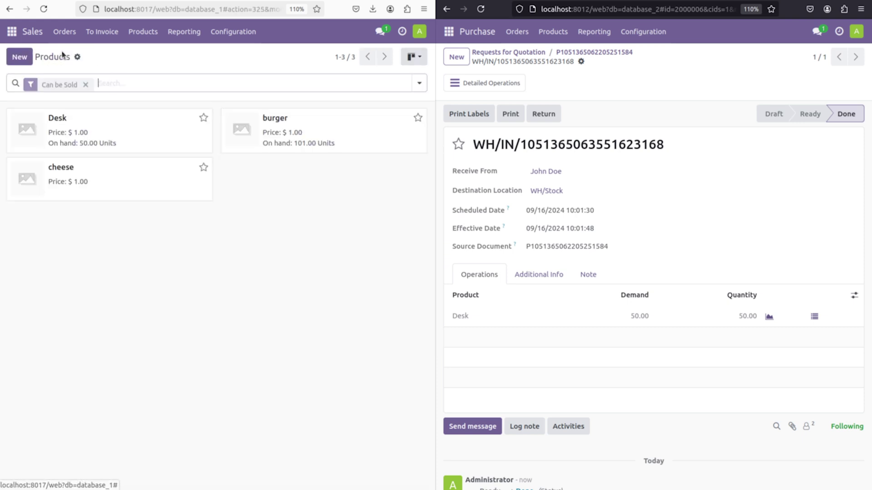
{"action": "left_click", "coordinate": [496, 53]}
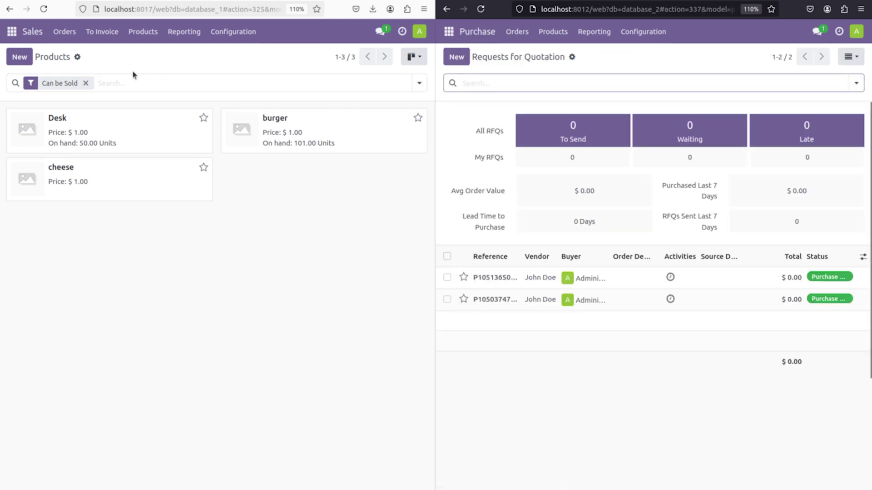
{"action": "left_click", "coordinate": [13, 26]}
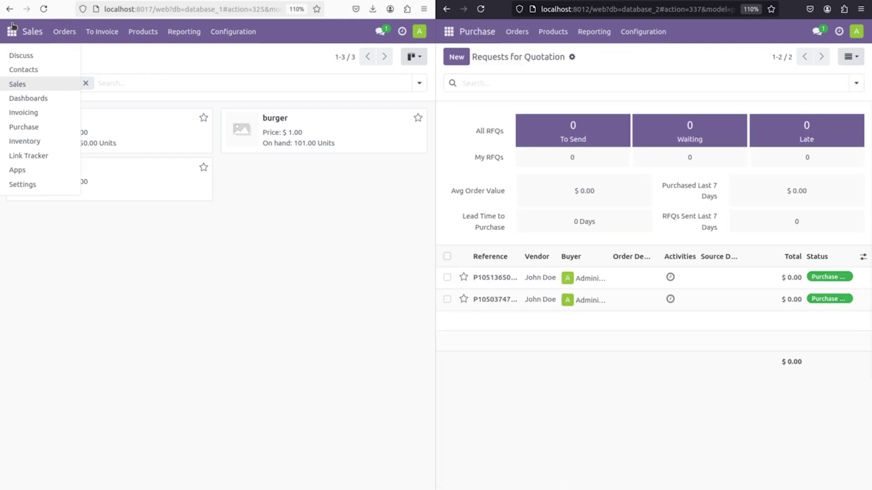
{"action": "left_click", "coordinate": [24, 126]}
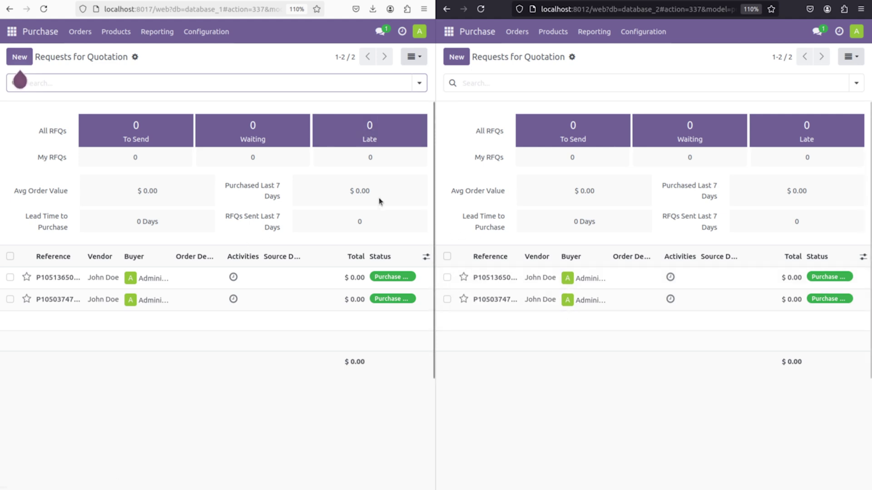
{"action": "left_click", "coordinate": [18, 35]}
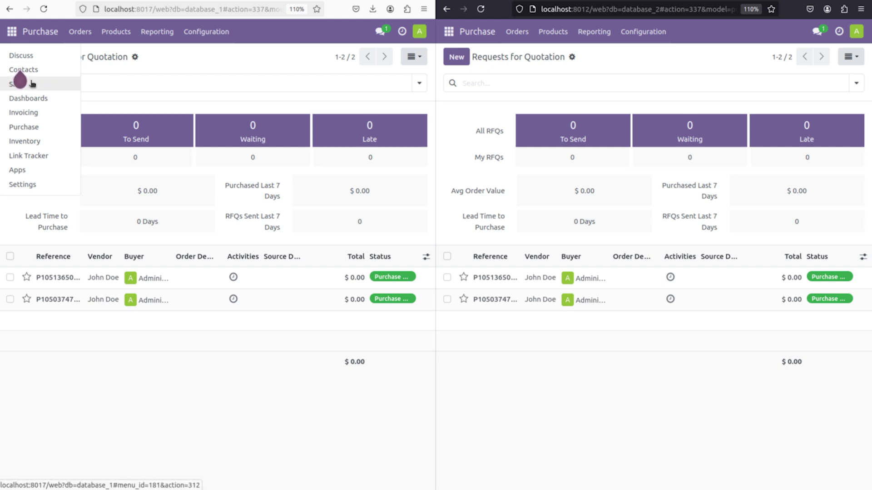
{"action": "left_click", "coordinate": [78, 185]}
{"action": "left_click", "coordinate": [12, 31]}
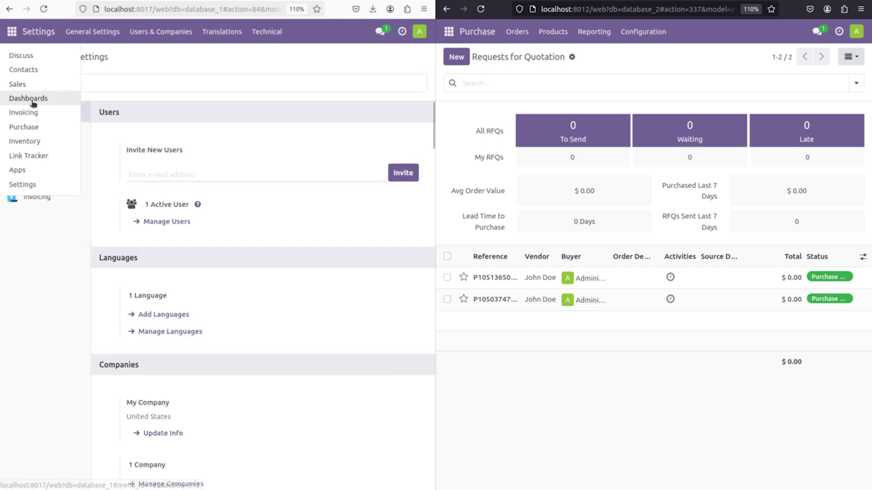
Confirm a new database_1 purchase order for one burger from a My Company contact
{"action": "left_click", "coordinate": [24, 126]}
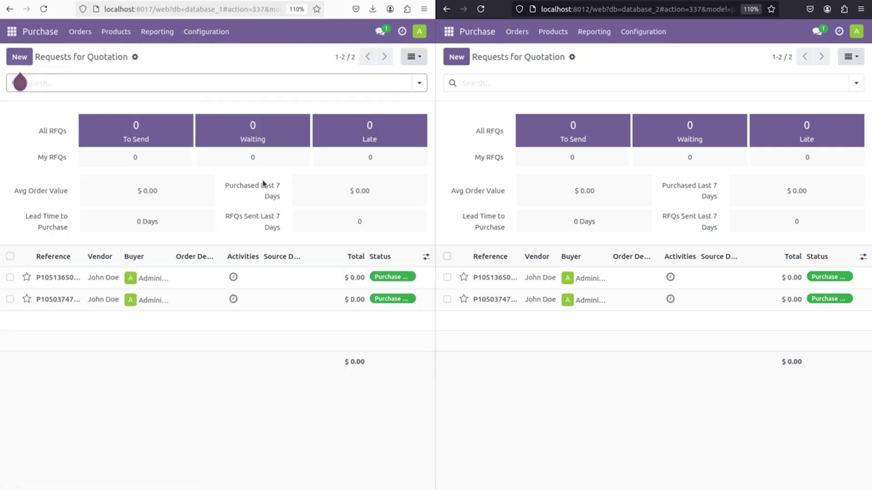
{"action": "left_click", "coordinate": [19, 57]}
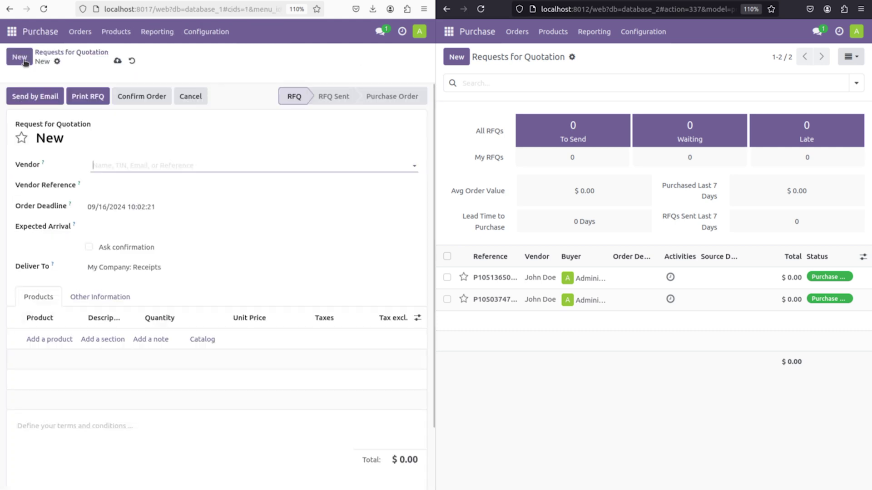
{"action": "left_click", "coordinate": [112, 162]}
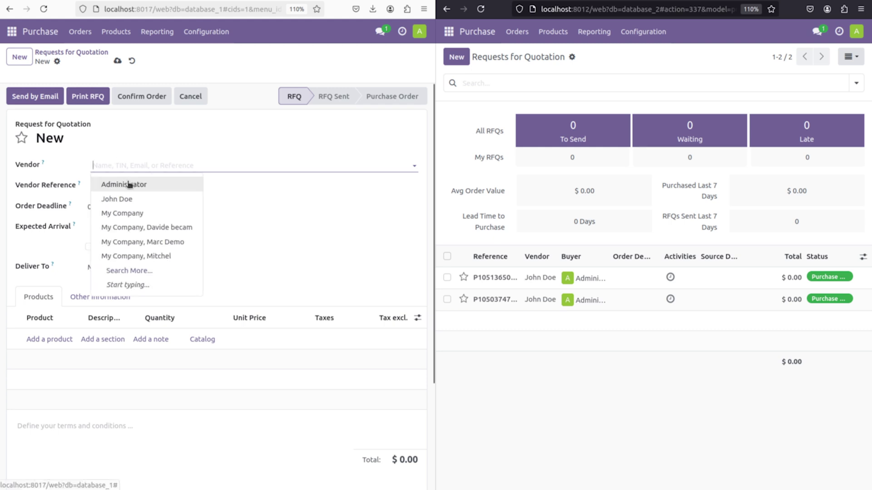
{"action": "key", "text": "Escape"}
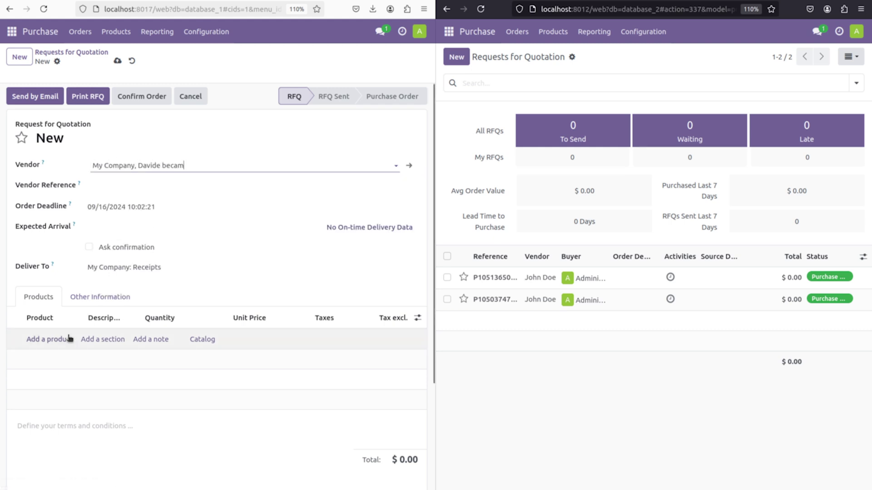
{"action": "left_click", "coordinate": [63, 340]}
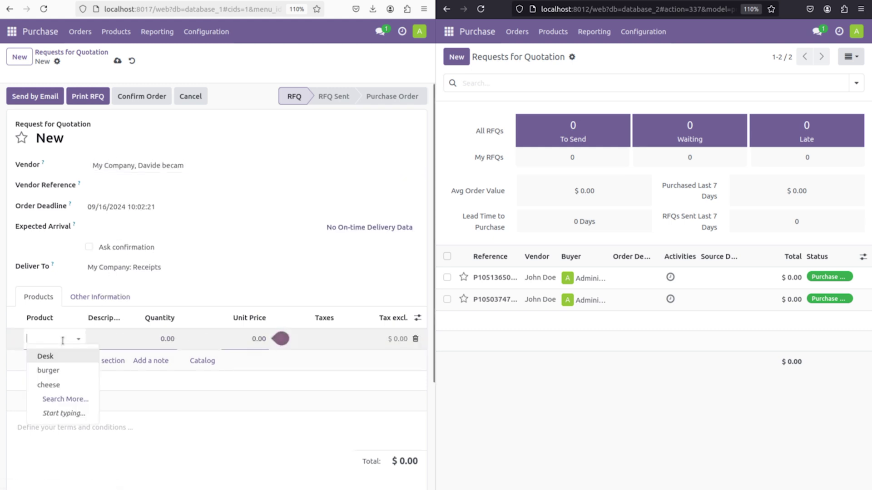
{"action": "left_click", "coordinate": [72, 372]}
{"action": "left_click", "coordinate": [127, 96]}
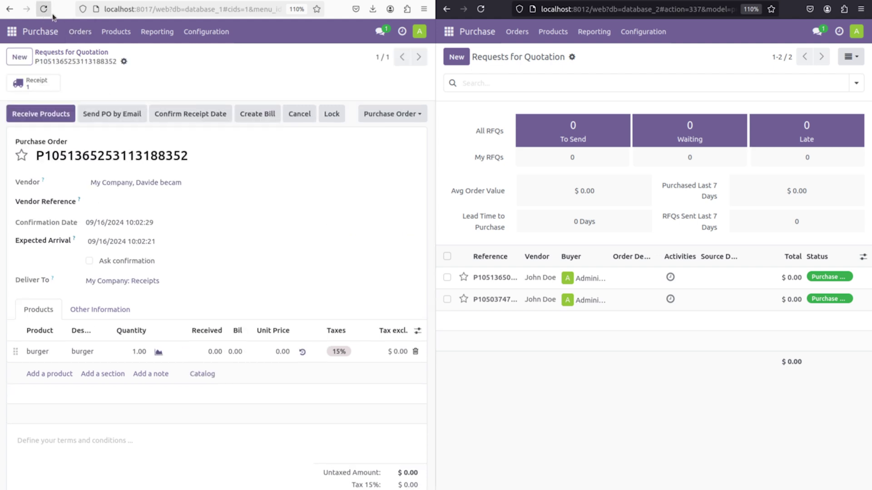
Reload database_2's quotation list and open the replicated burger purchase order
{"action": "left_click", "coordinate": [482, 10]}
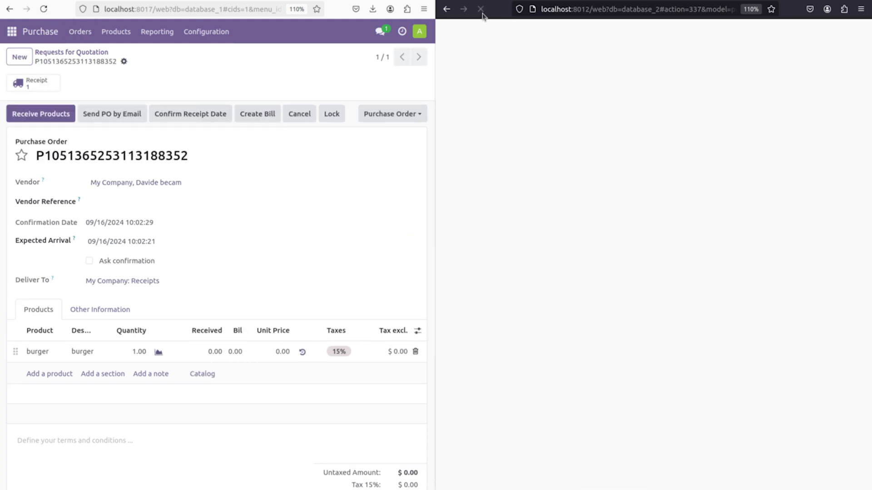
{"action": "left_click", "coordinate": [528, 280]}
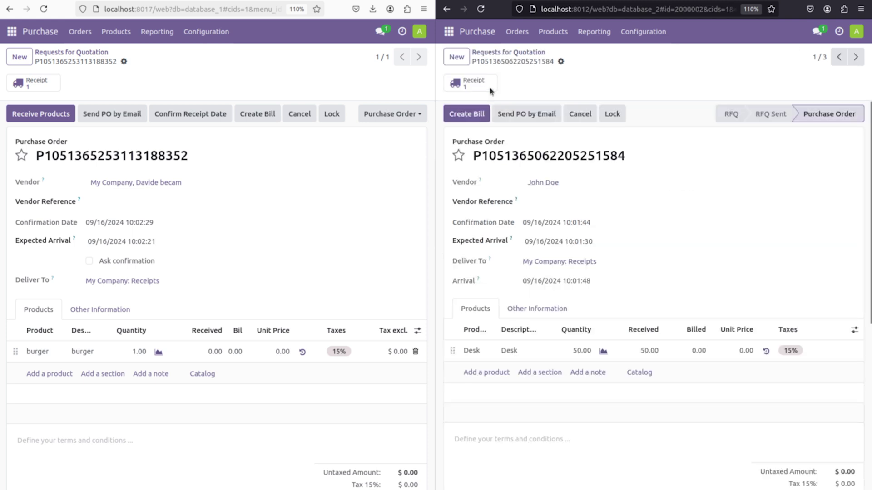
{"action": "left_click", "coordinate": [490, 52]}
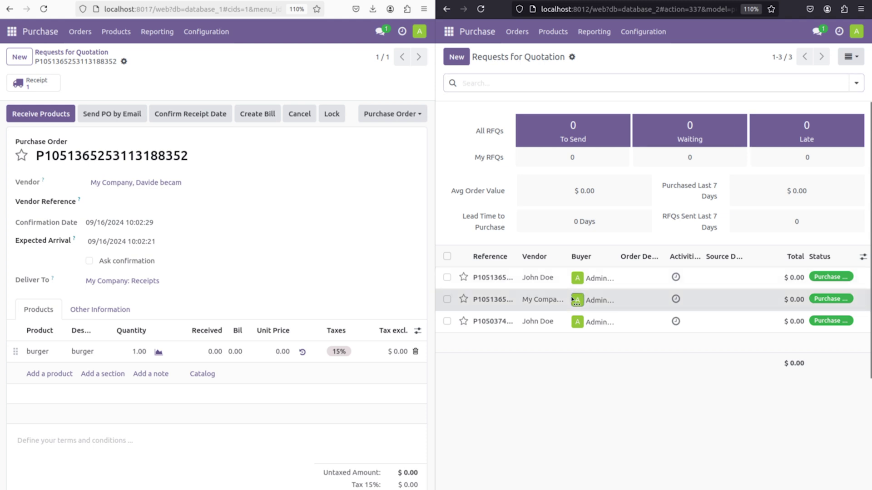
{"action": "left_click", "coordinate": [573, 298]}
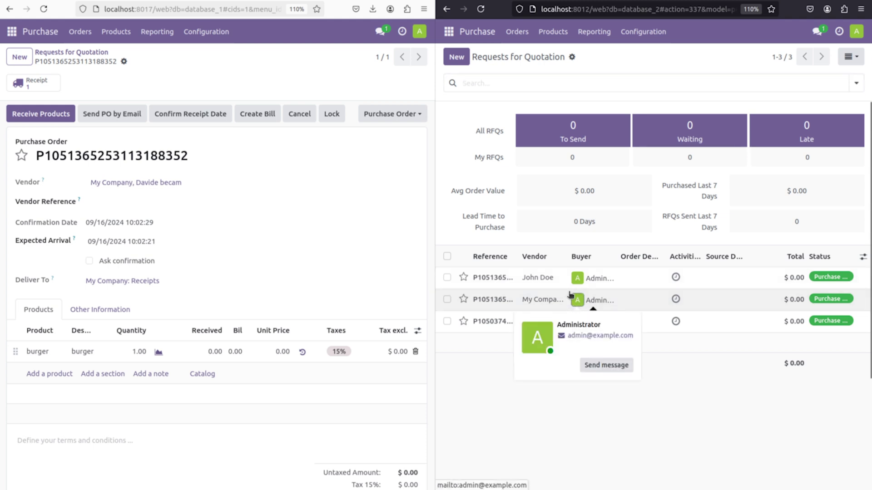
{"action": "left_click", "coordinate": [535, 308]}
{"action": "left_click", "coordinate": [535, 309]}
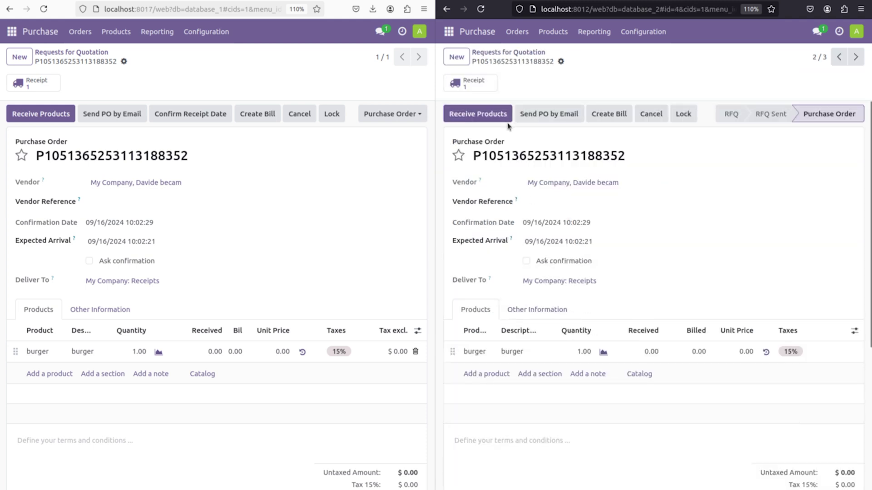
Validate the burger receipt in database_2 and reopen the burger order in database_1
{"action": "left_click", "coordinate": [494, 113]}
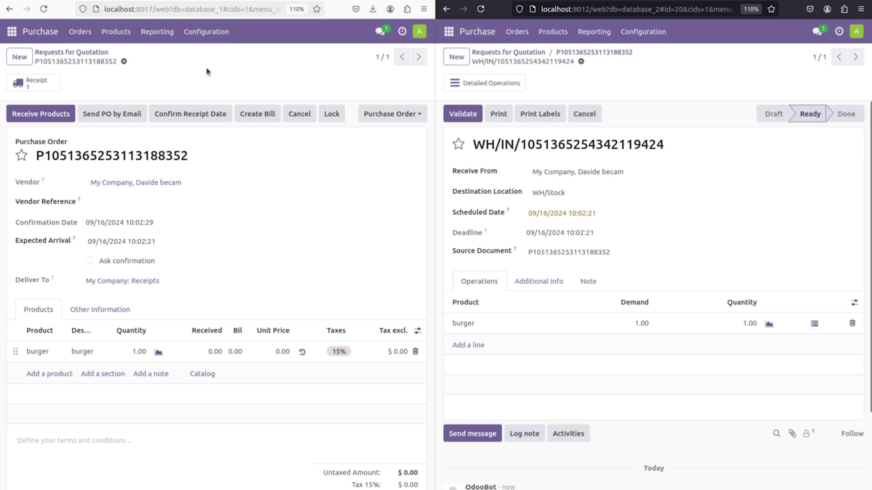
{"action": "left_click", "coordinate": [40, 8]}
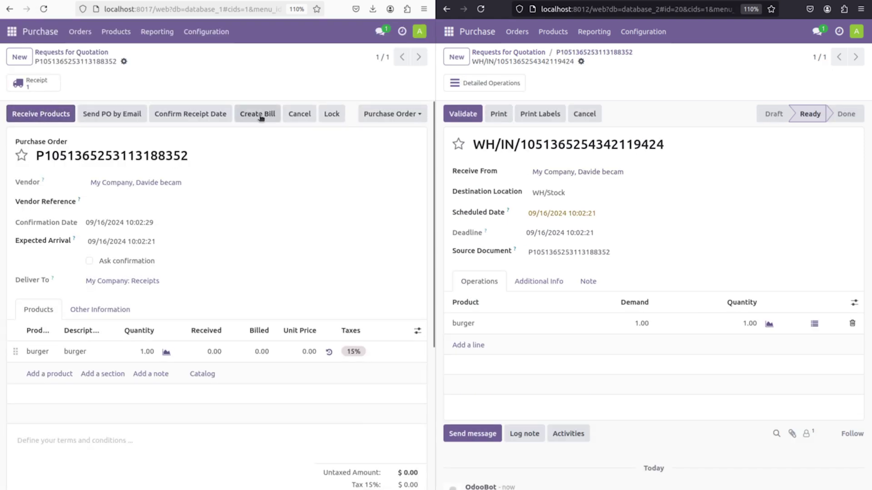
{"action": "left_click", "coordinate": [462, 113]}
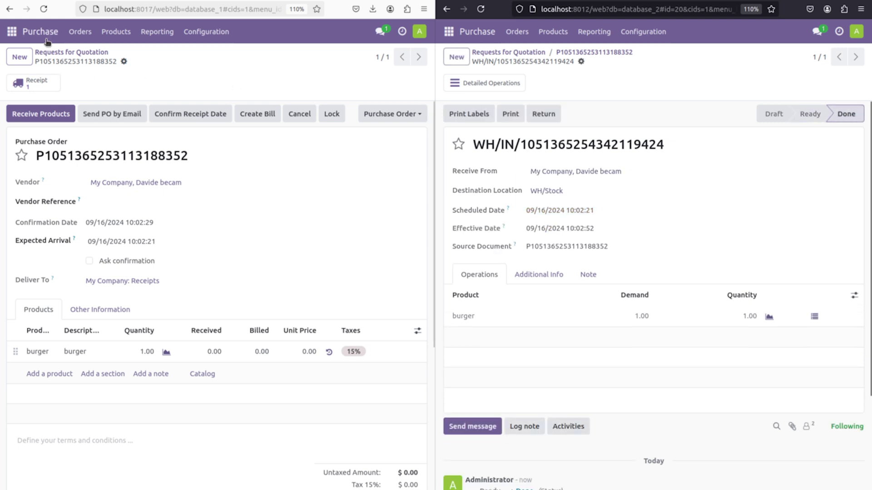
{"action": "left_click", "coordinate": [71, 53]}
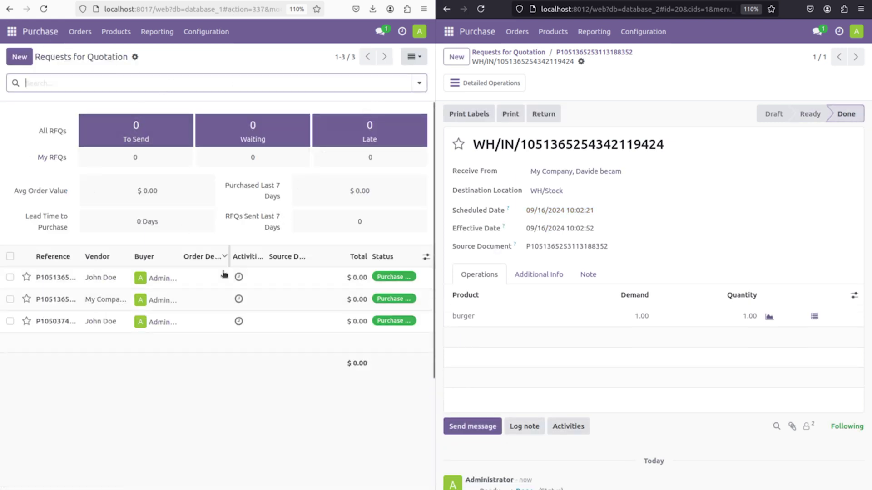
{"action": "left_click", "coordinate": [204, 297]}
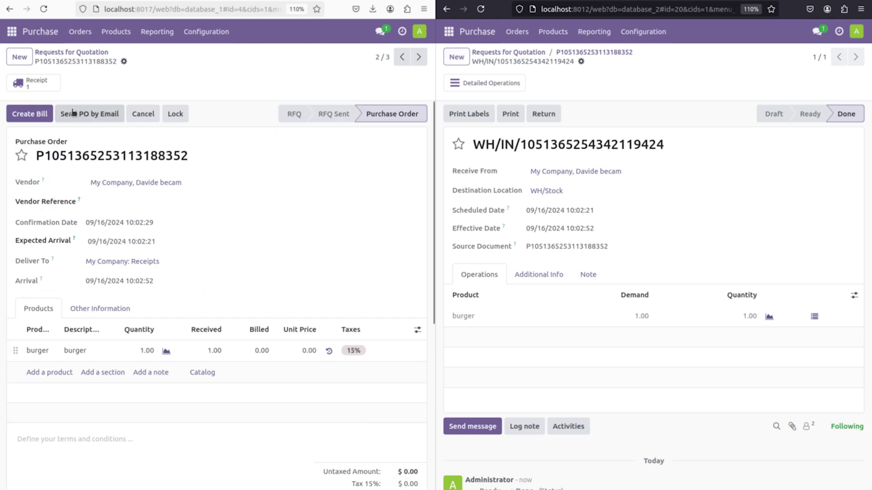
{"action": "left_click", "coordinate": [504, 52]}
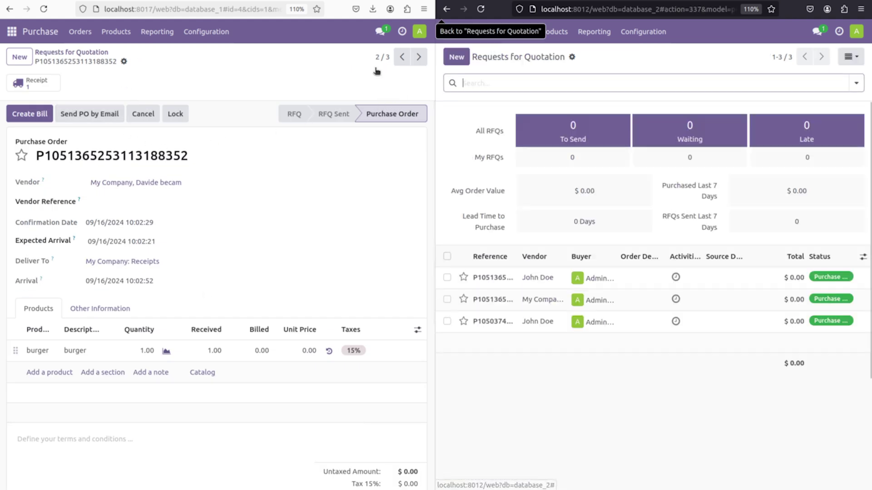
Create the vendor bill for the burger order with bill date 09/16/2024 and post it
{"action": "left_click", "coordinate": [40, 117]}
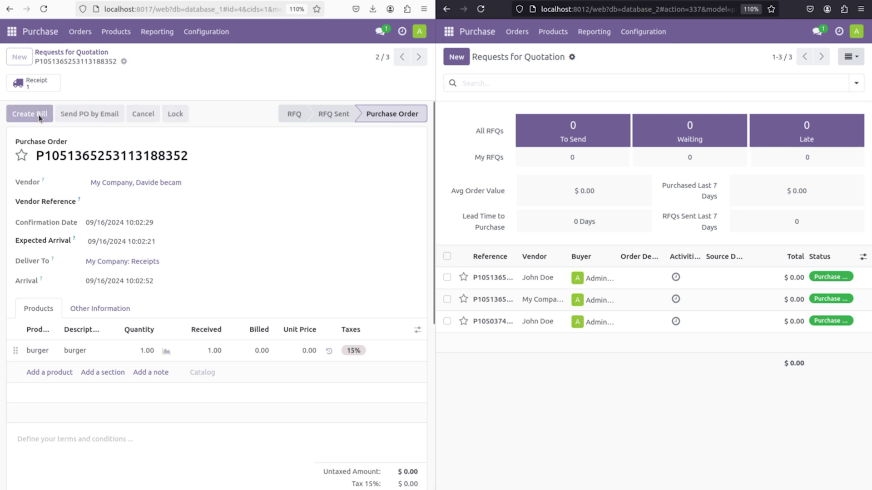
{"action": "left_click", "coordinate": [39, 117]}
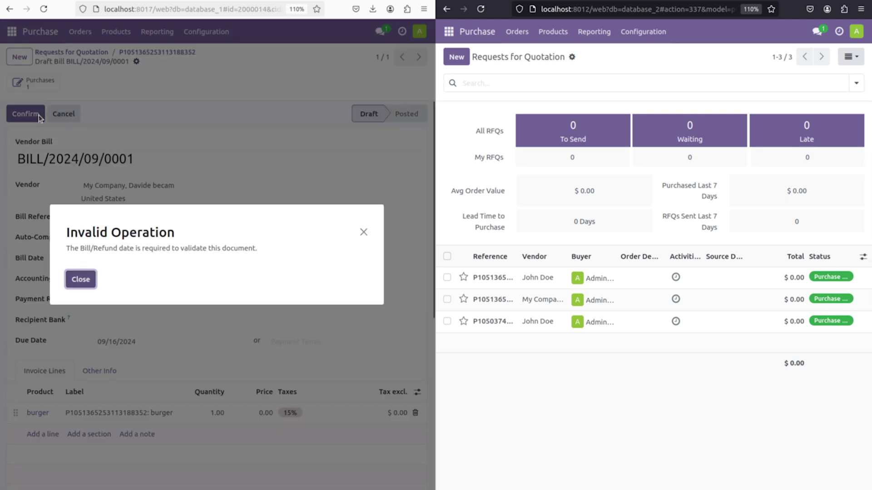
{"action": "left_click", "coordinate": [82, 278]}
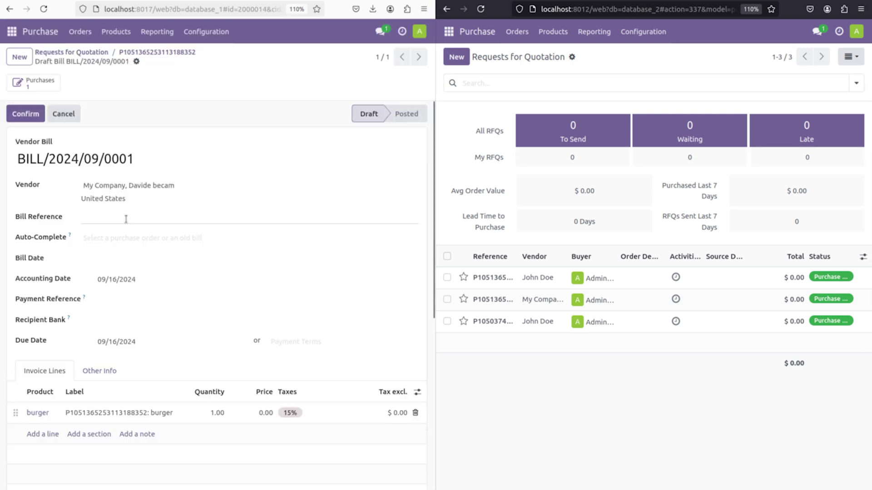
{"action": "left_click", "coordinate": [129, 262]}
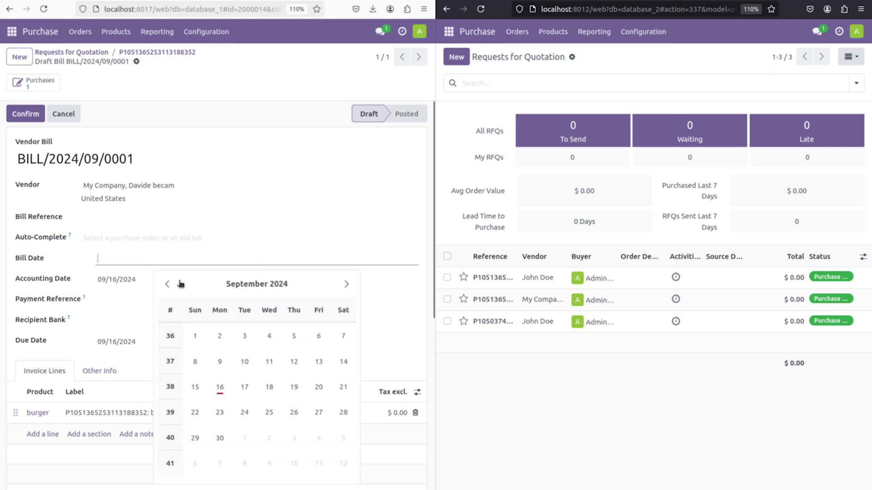
{"action": "left_click", "coordinate": [218, 386]}
{"action": "left_click", "coordinate": [33, 114]}
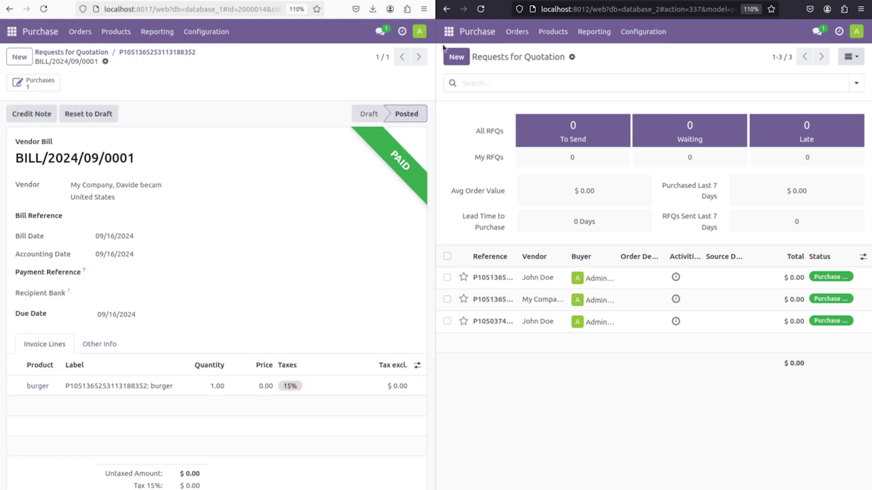
Open the burger order's vendor bill in the reloaded second database
{"action": "left_click", "coordinate": [479, 10]}
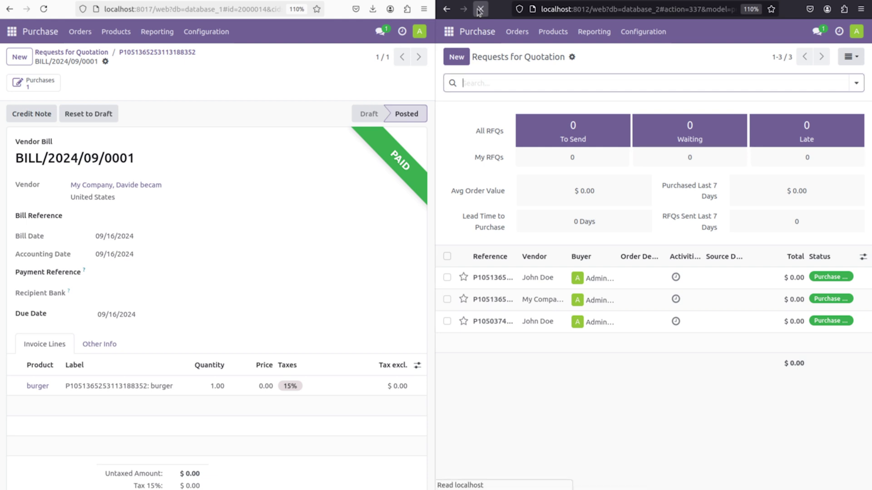
{"action": "left_click", "coordinate": [522, 298]}
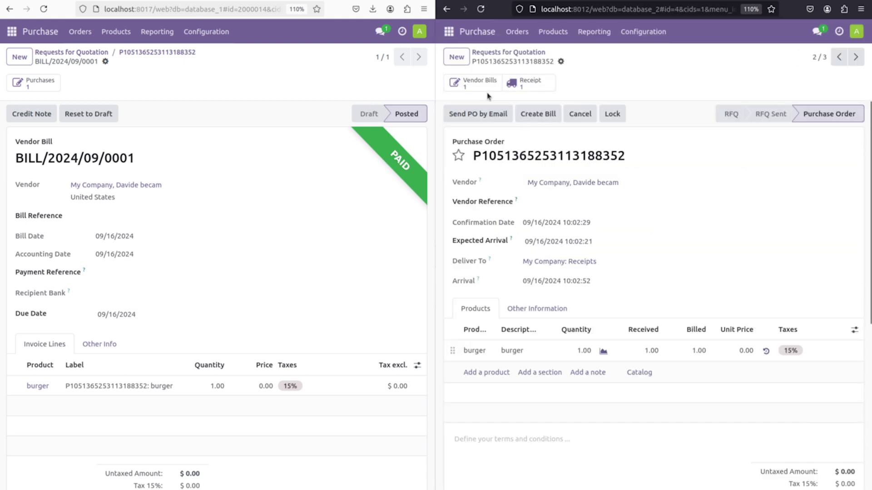
{"action": "left_click", "coordinate": [476, 80]}
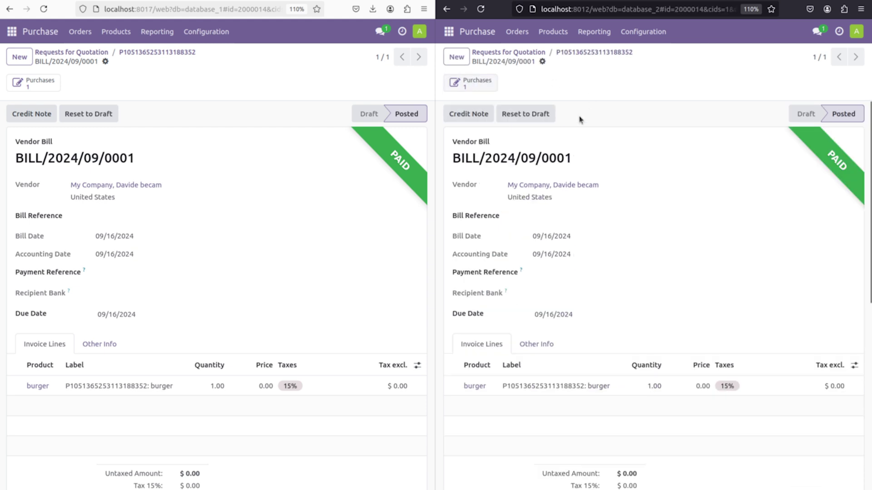